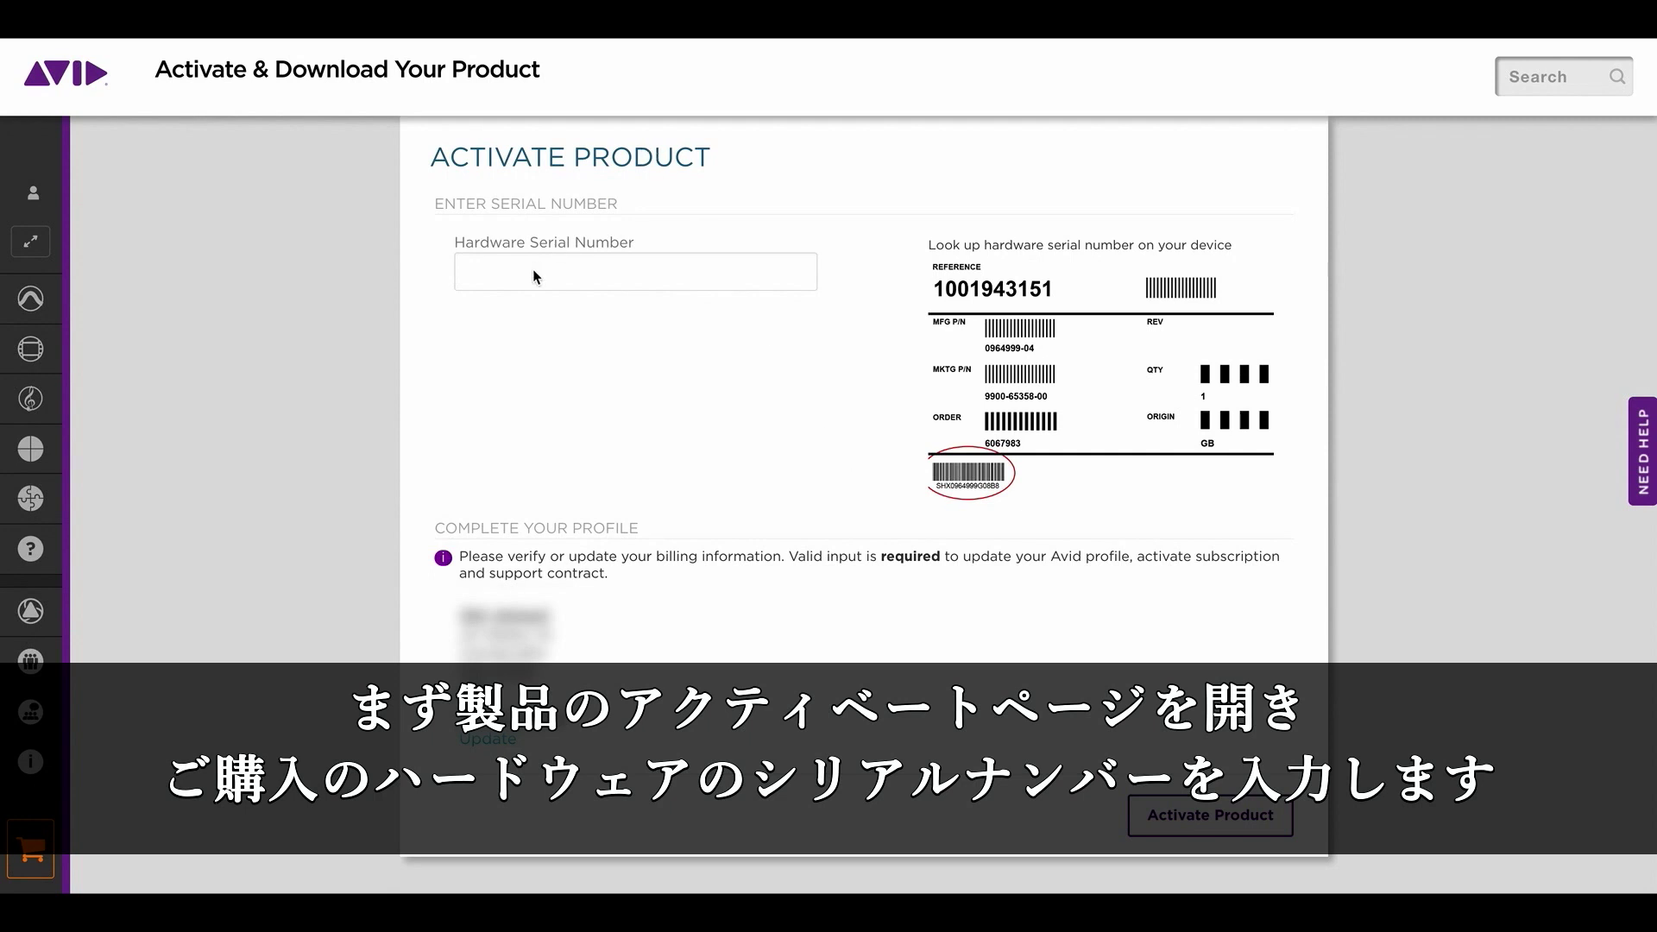
- Paste the NEXIS hardware serial number into the field and activate the product
left_click(584, 272)
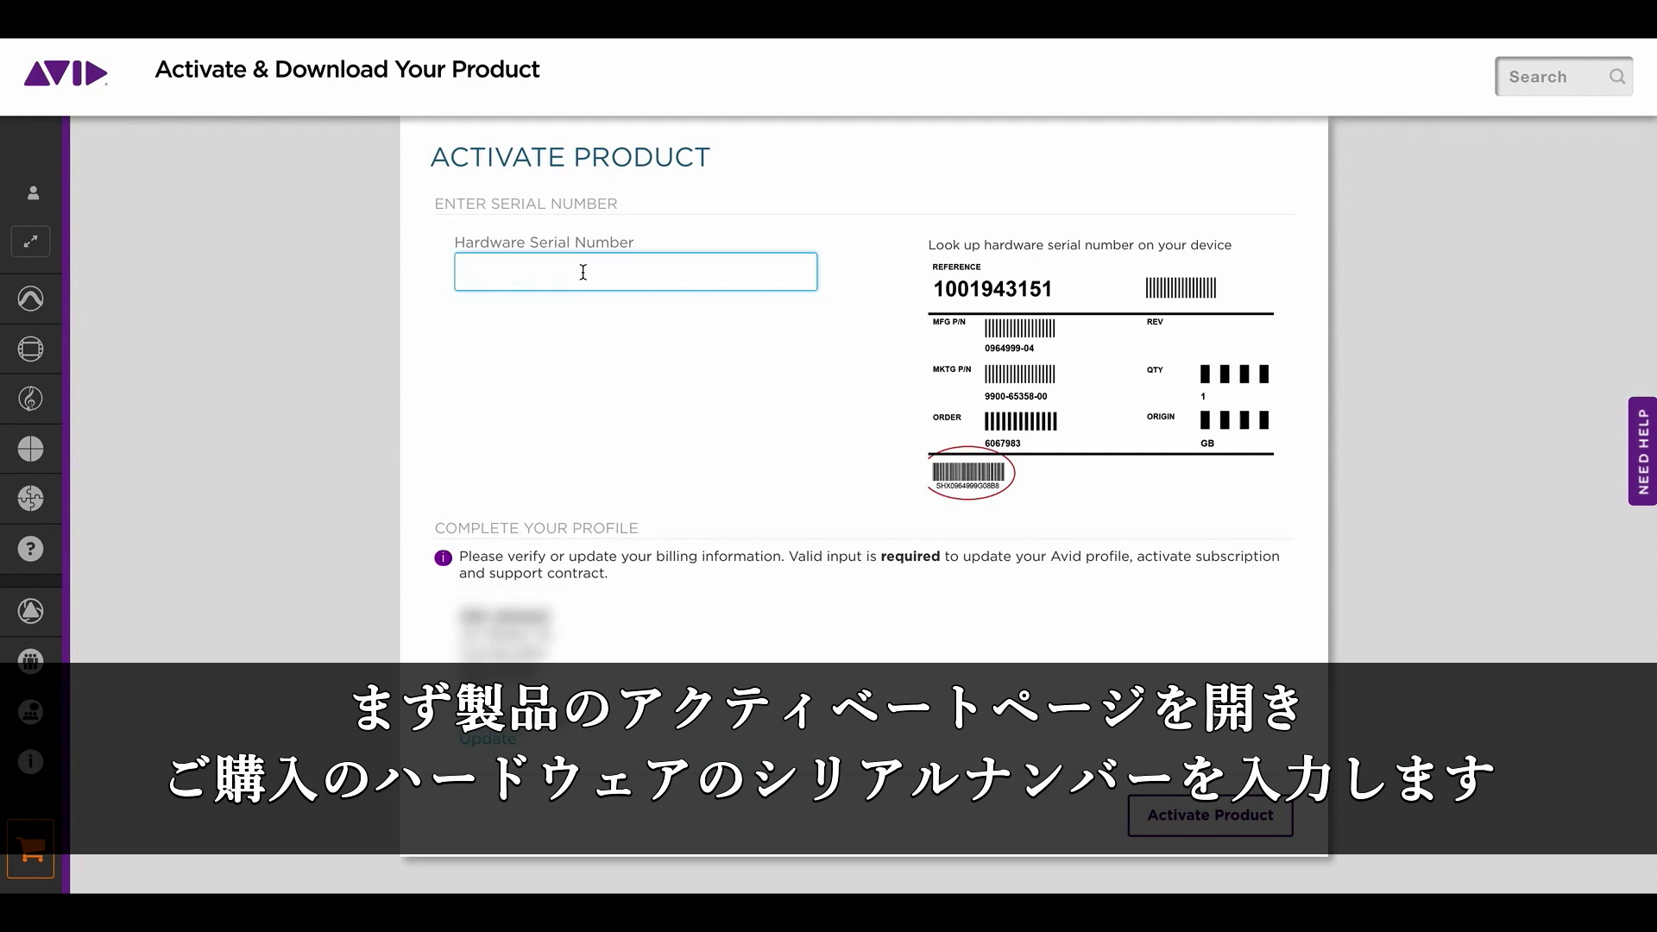
key("ctrl+v")
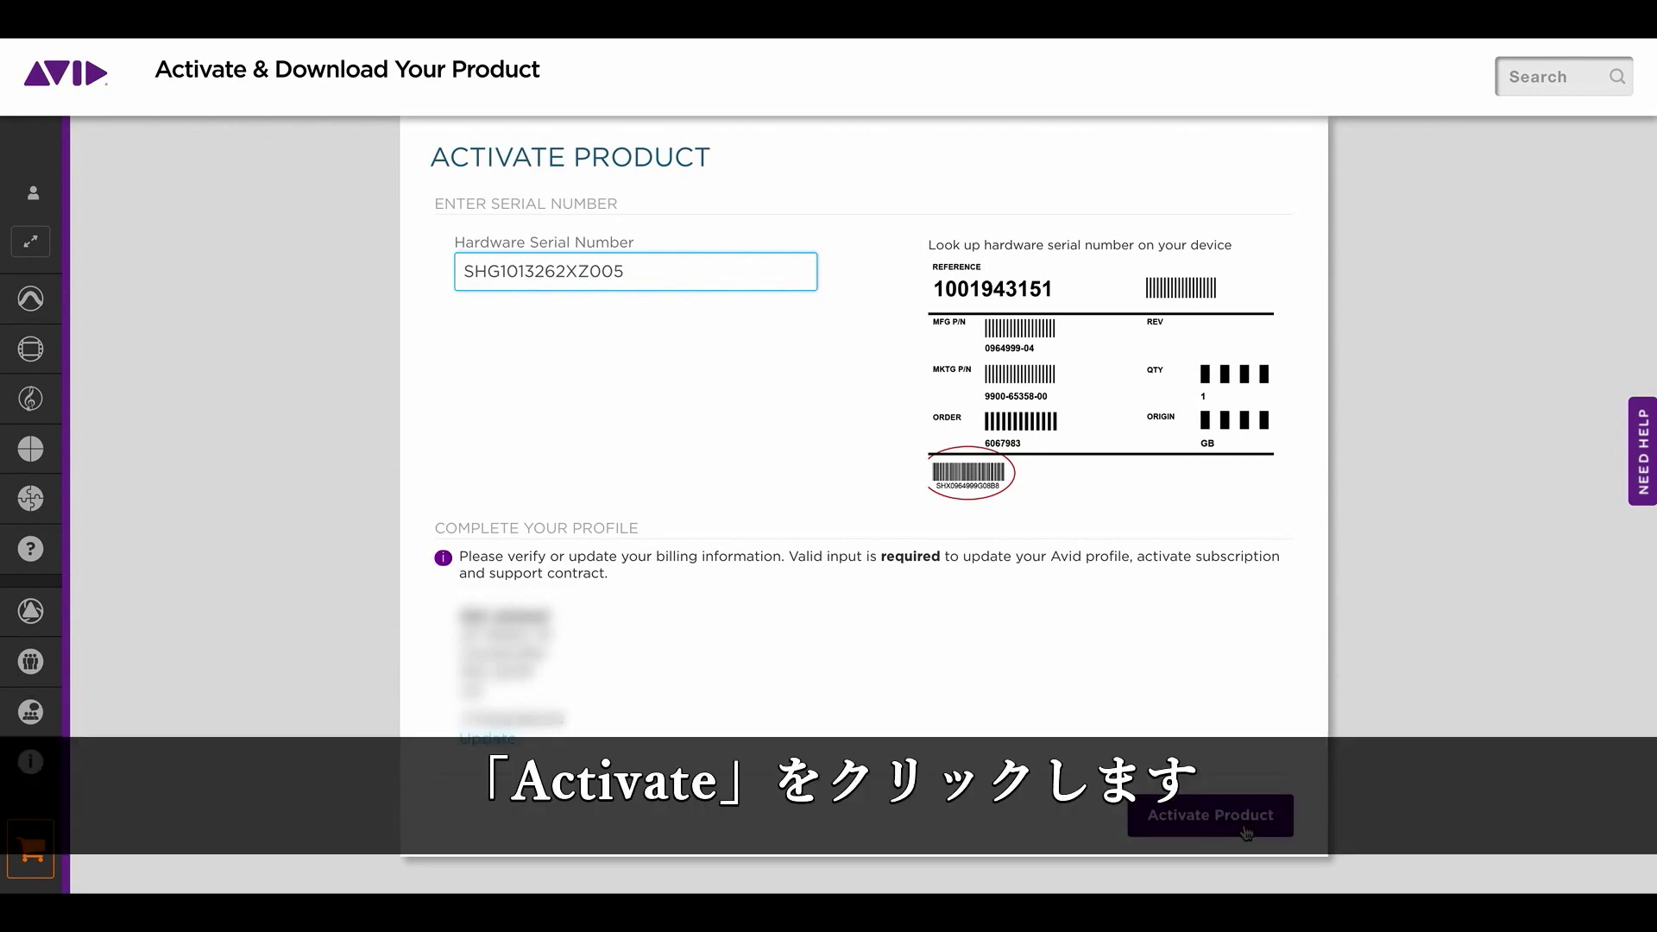
left_click(1246, 832)
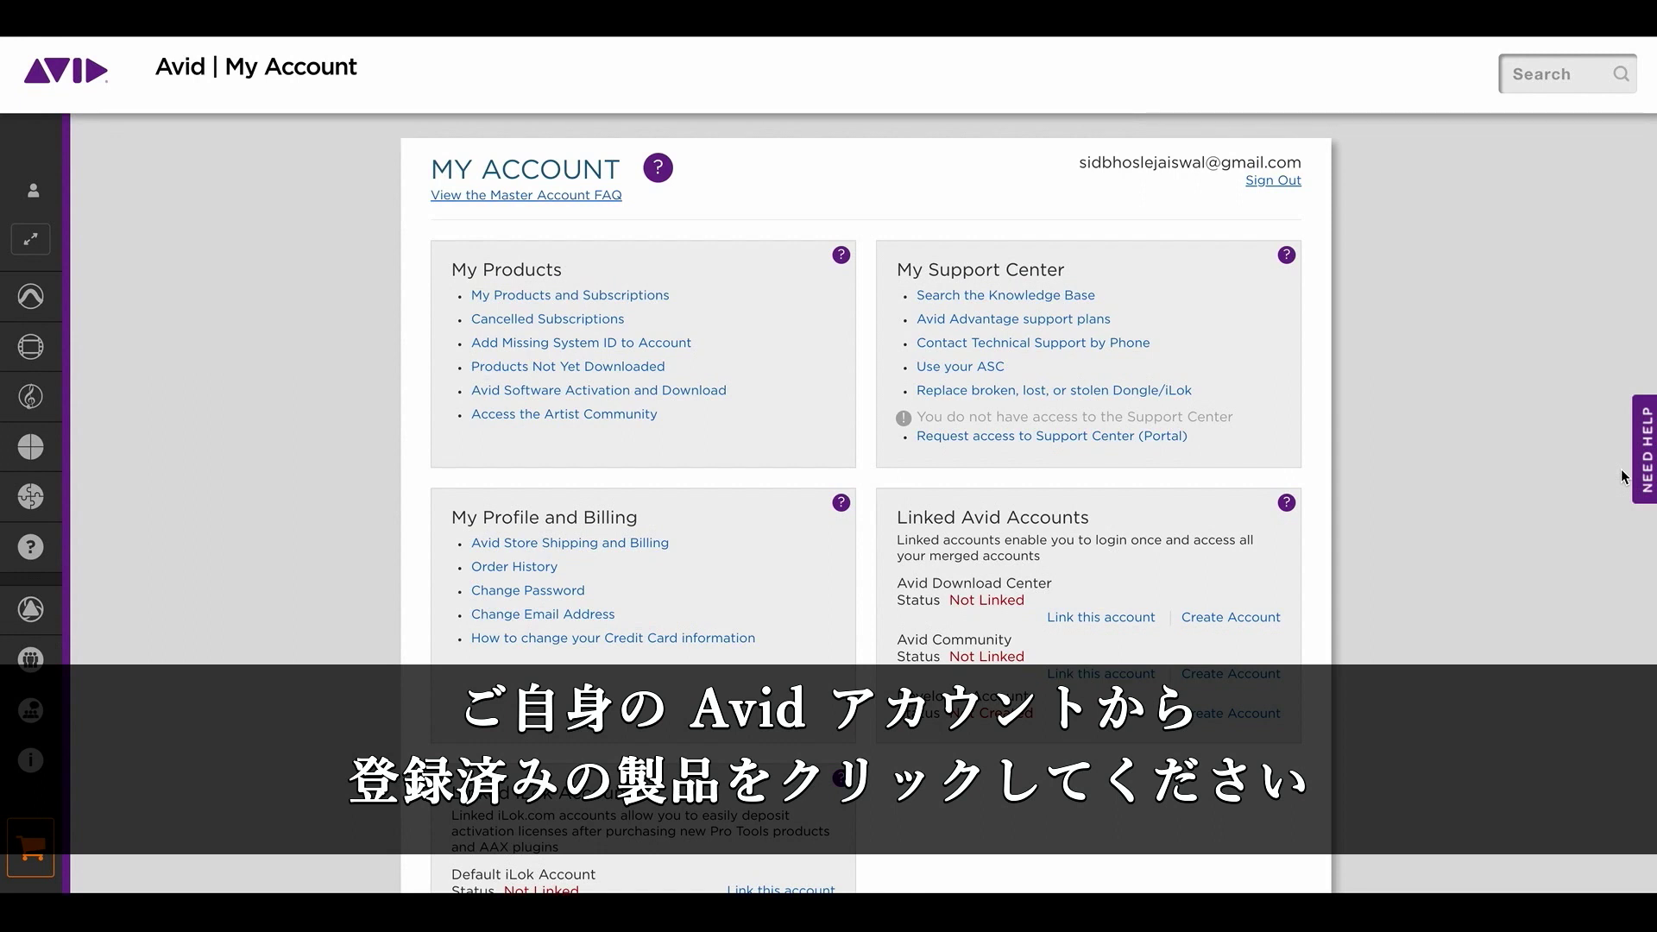
- Expand Avid NEXIS | PRO under My Products and Subscriptions and choose Add Cloudspaces
left_click(615, 297)
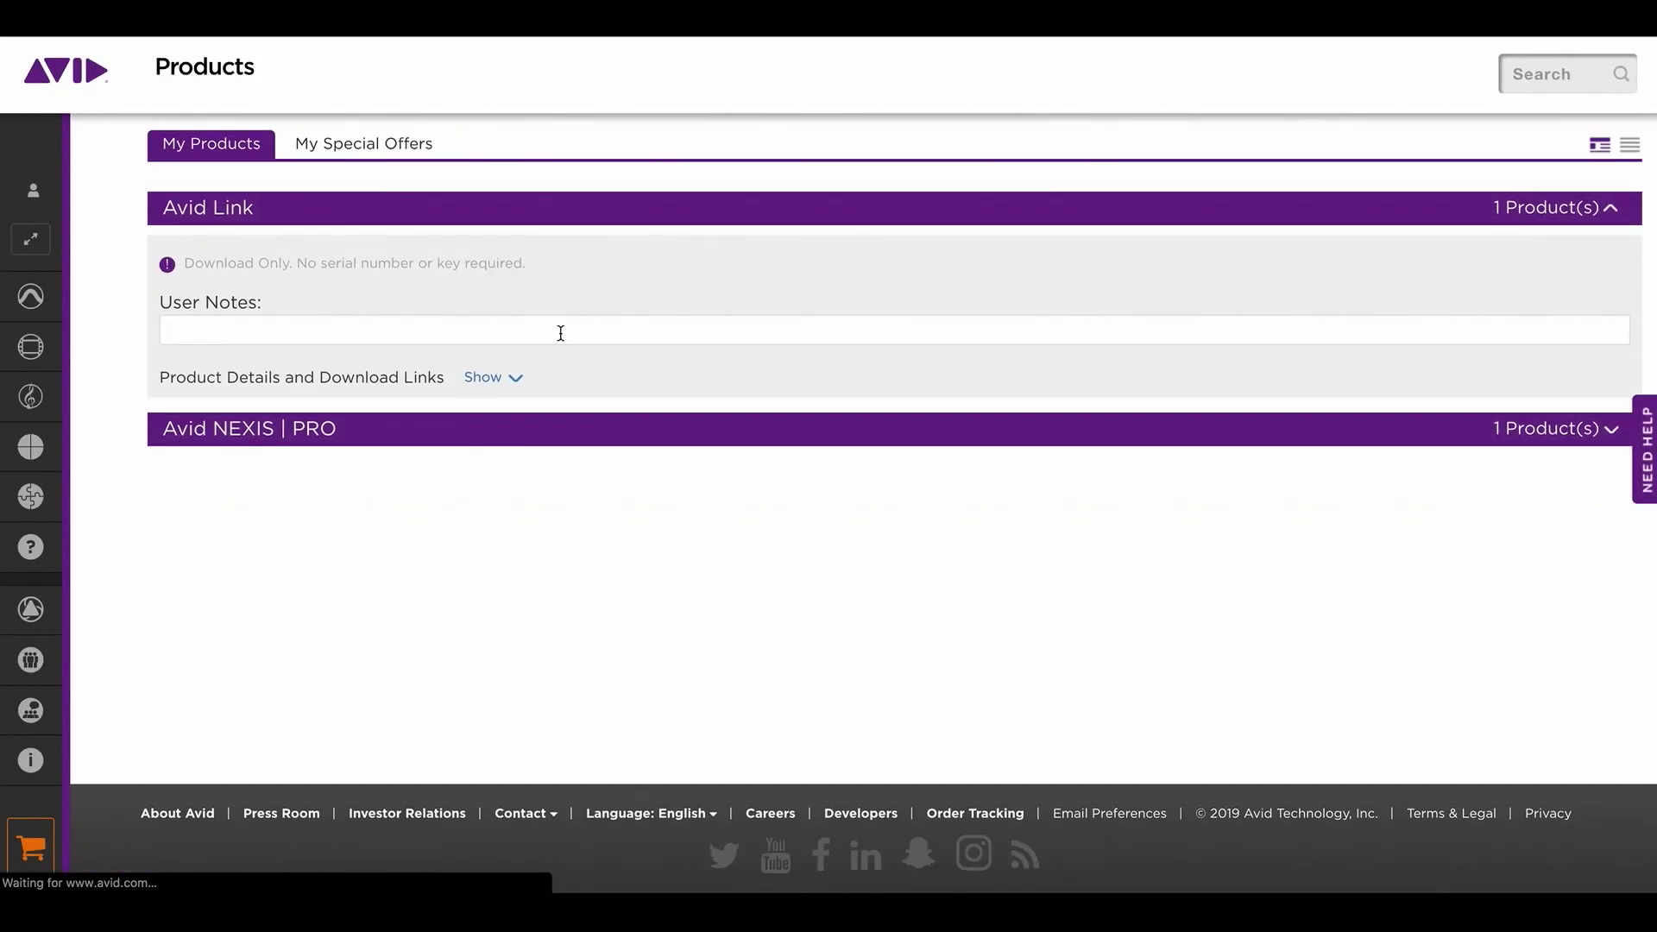
left_click(433, 441)
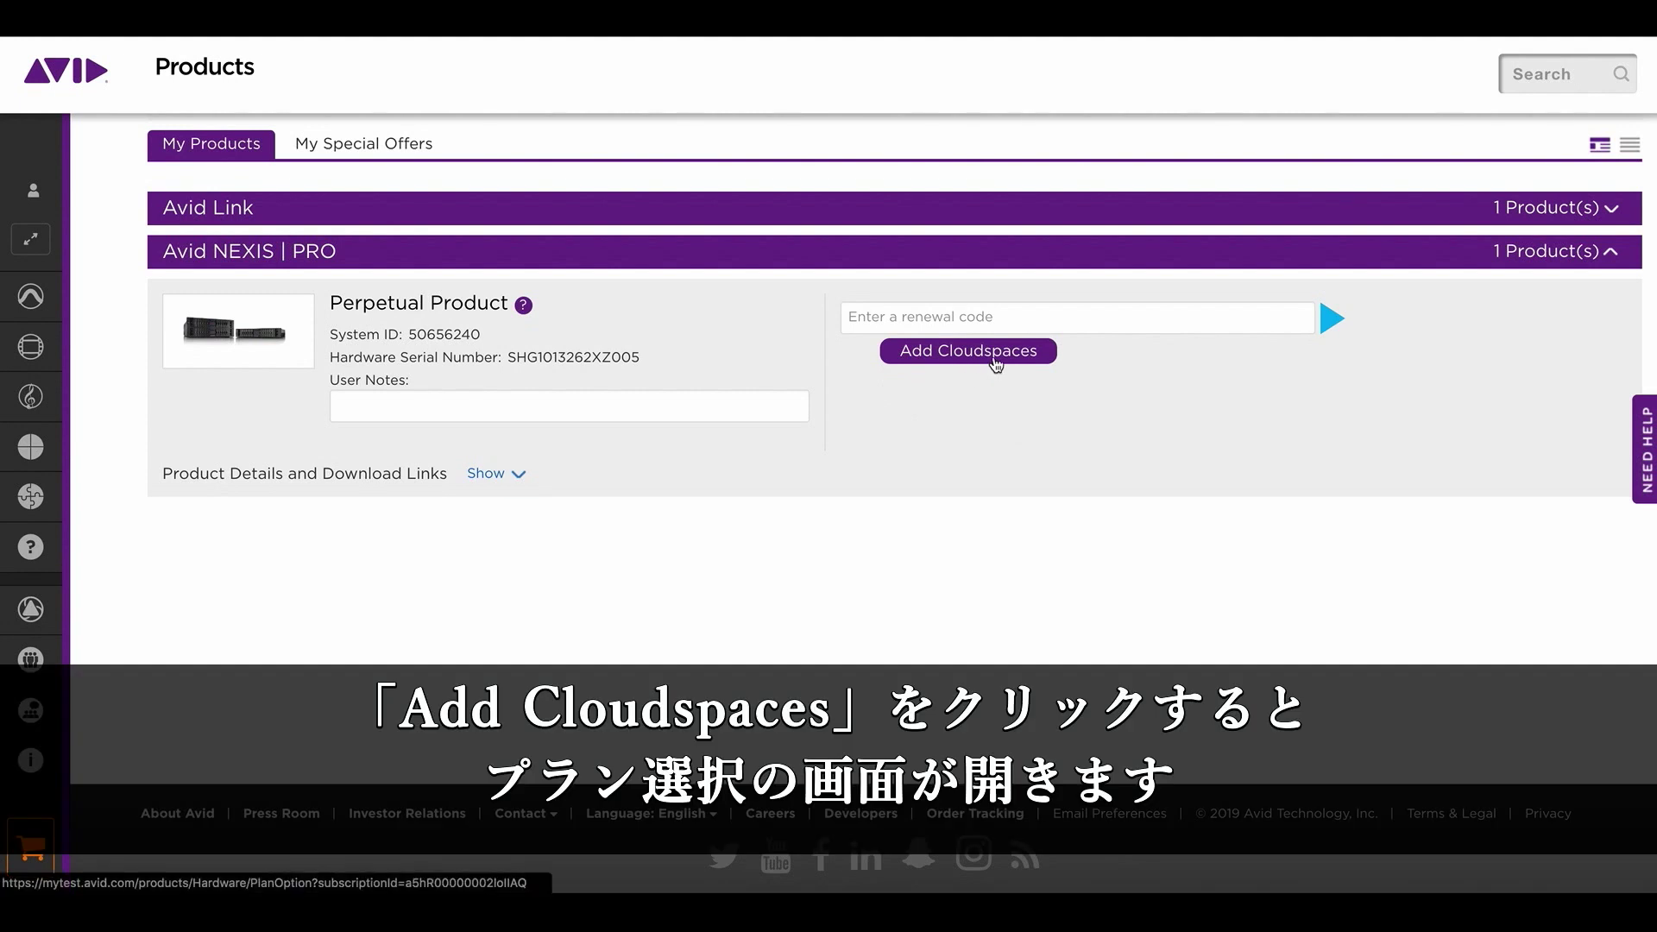
left_click(996, 361)
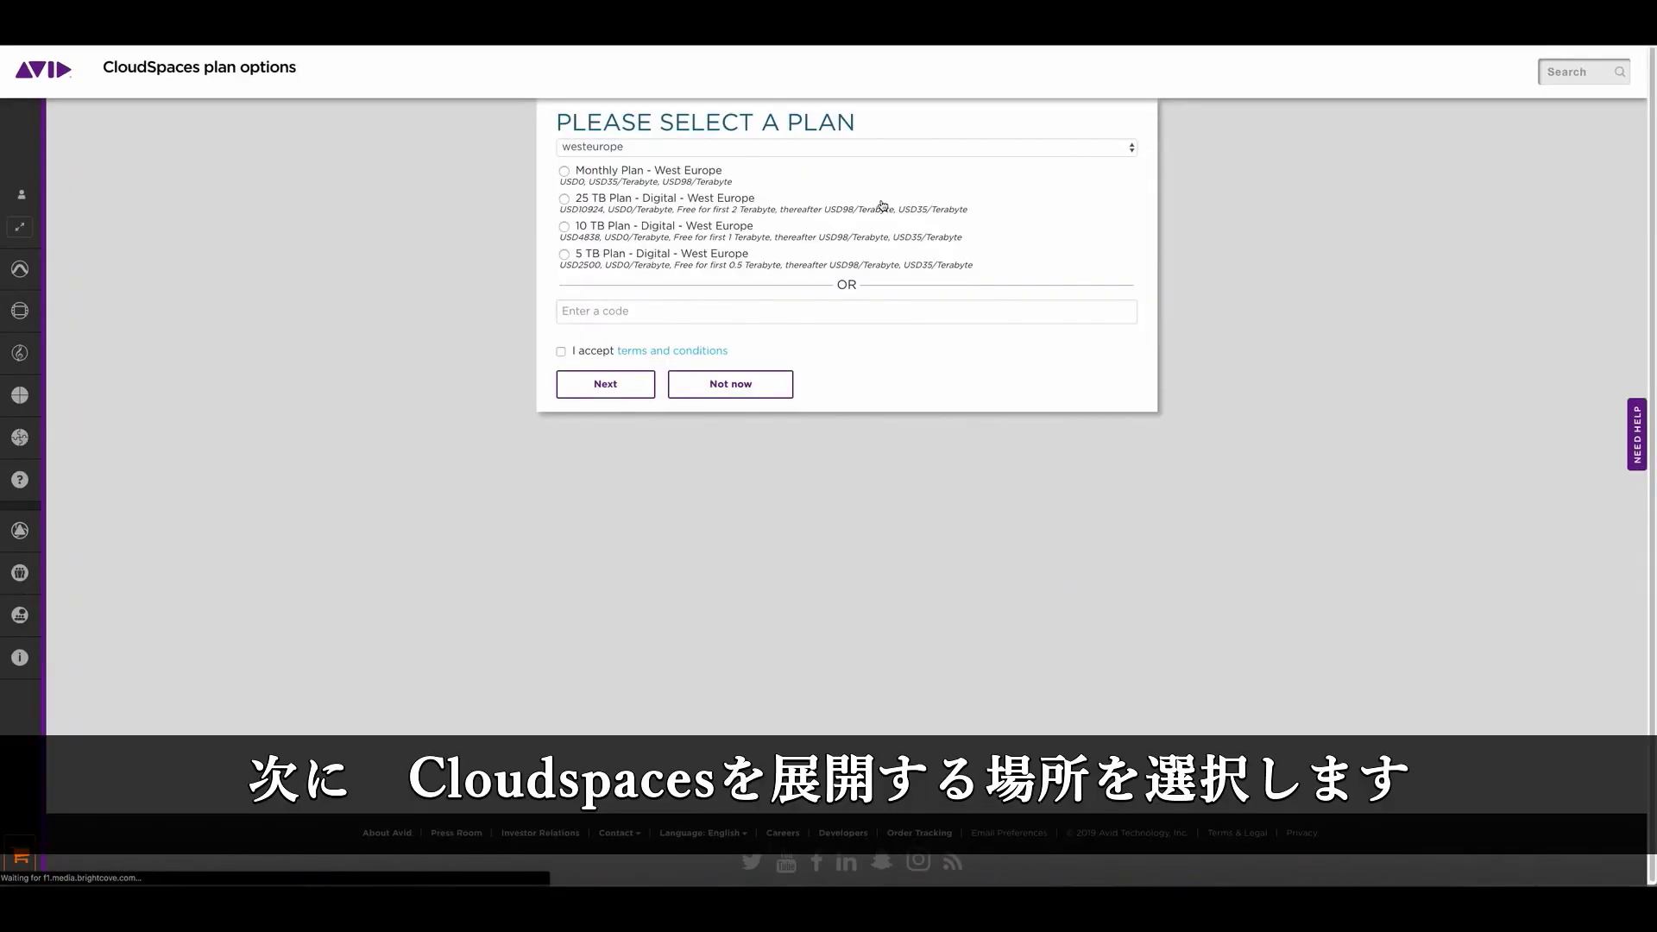
- Pick region eastus with the 10 TB Plan - Digital - East US, accept the terms, and submit
left_click(852, 148)
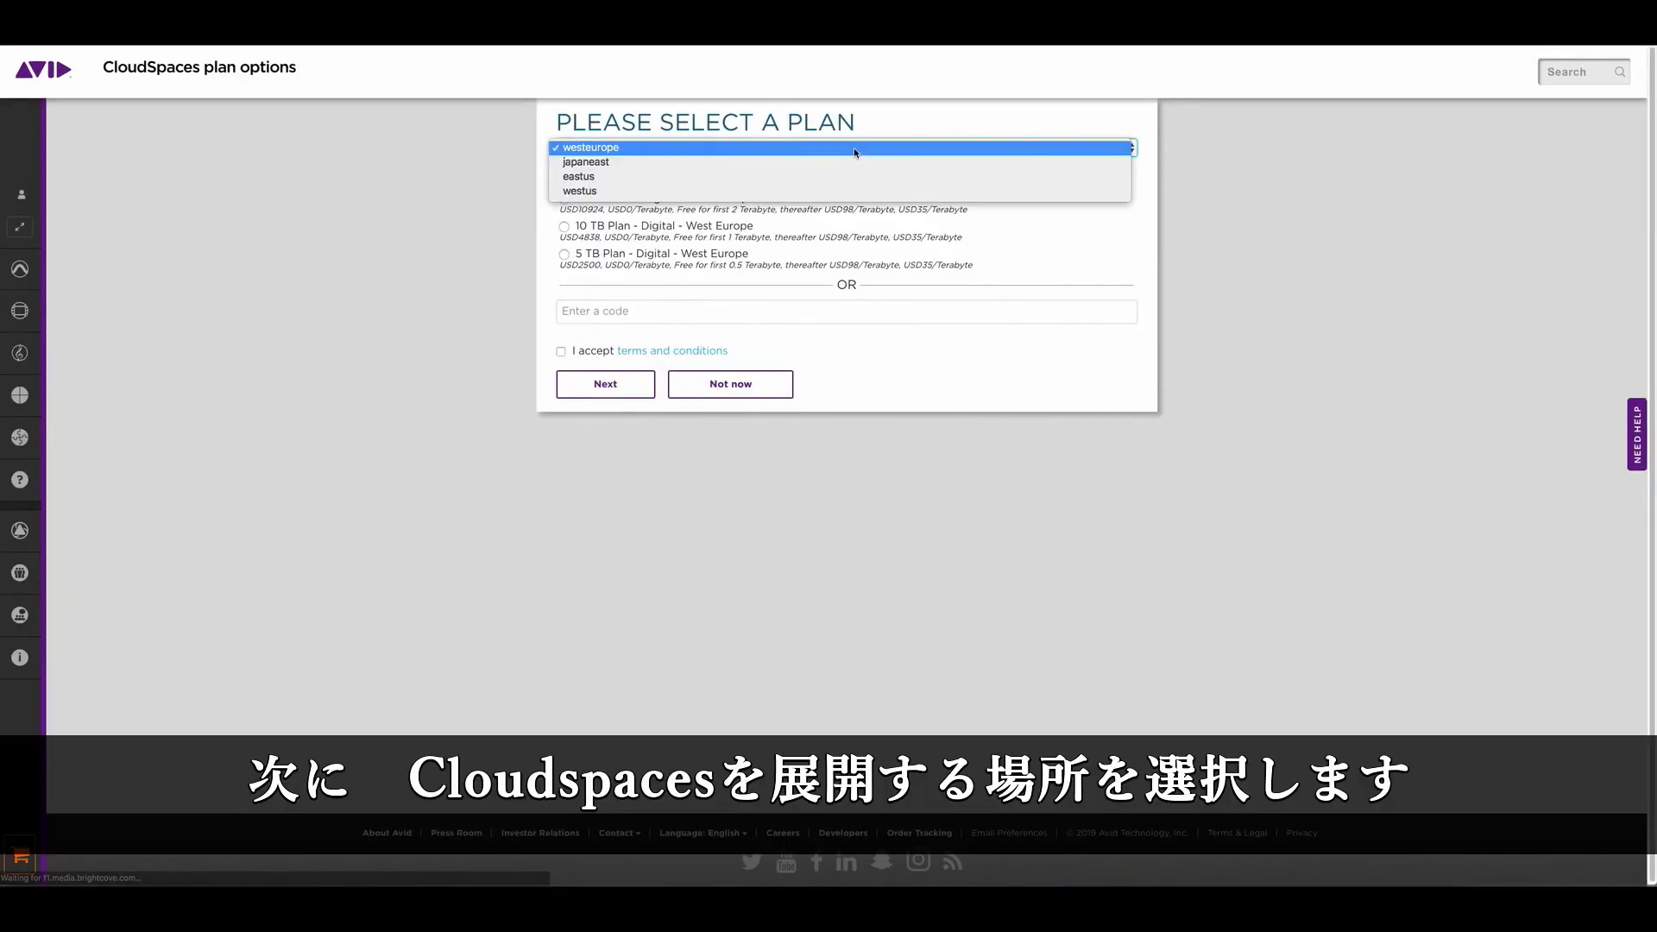
left_click(806, 181)
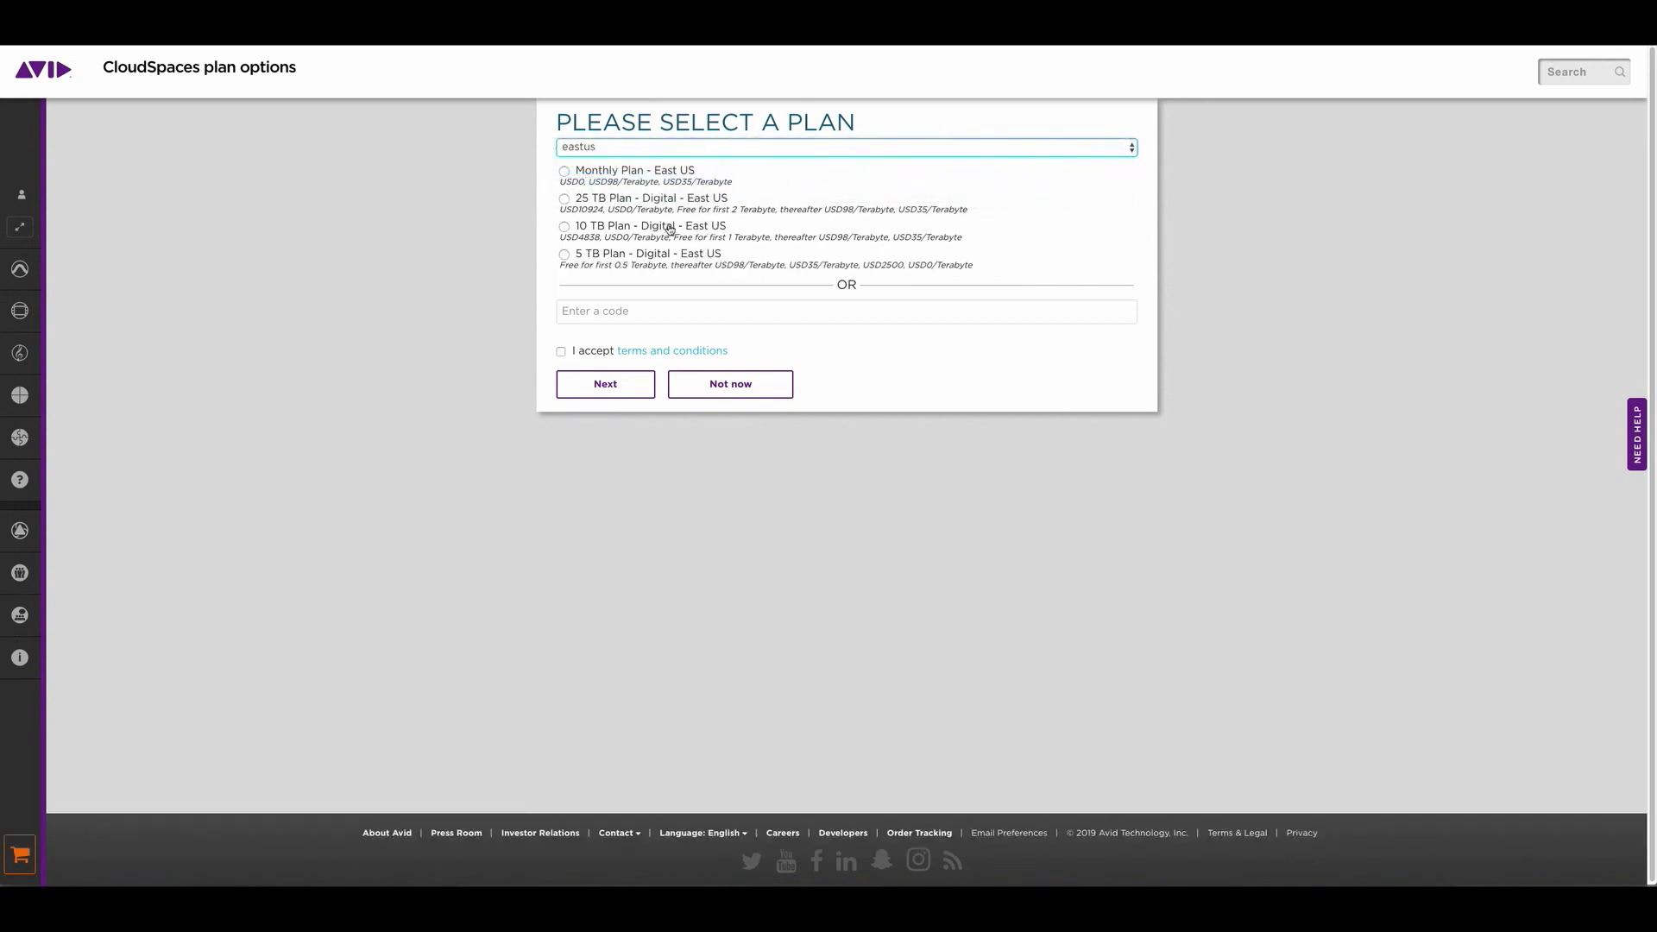
left_click(669, 228)
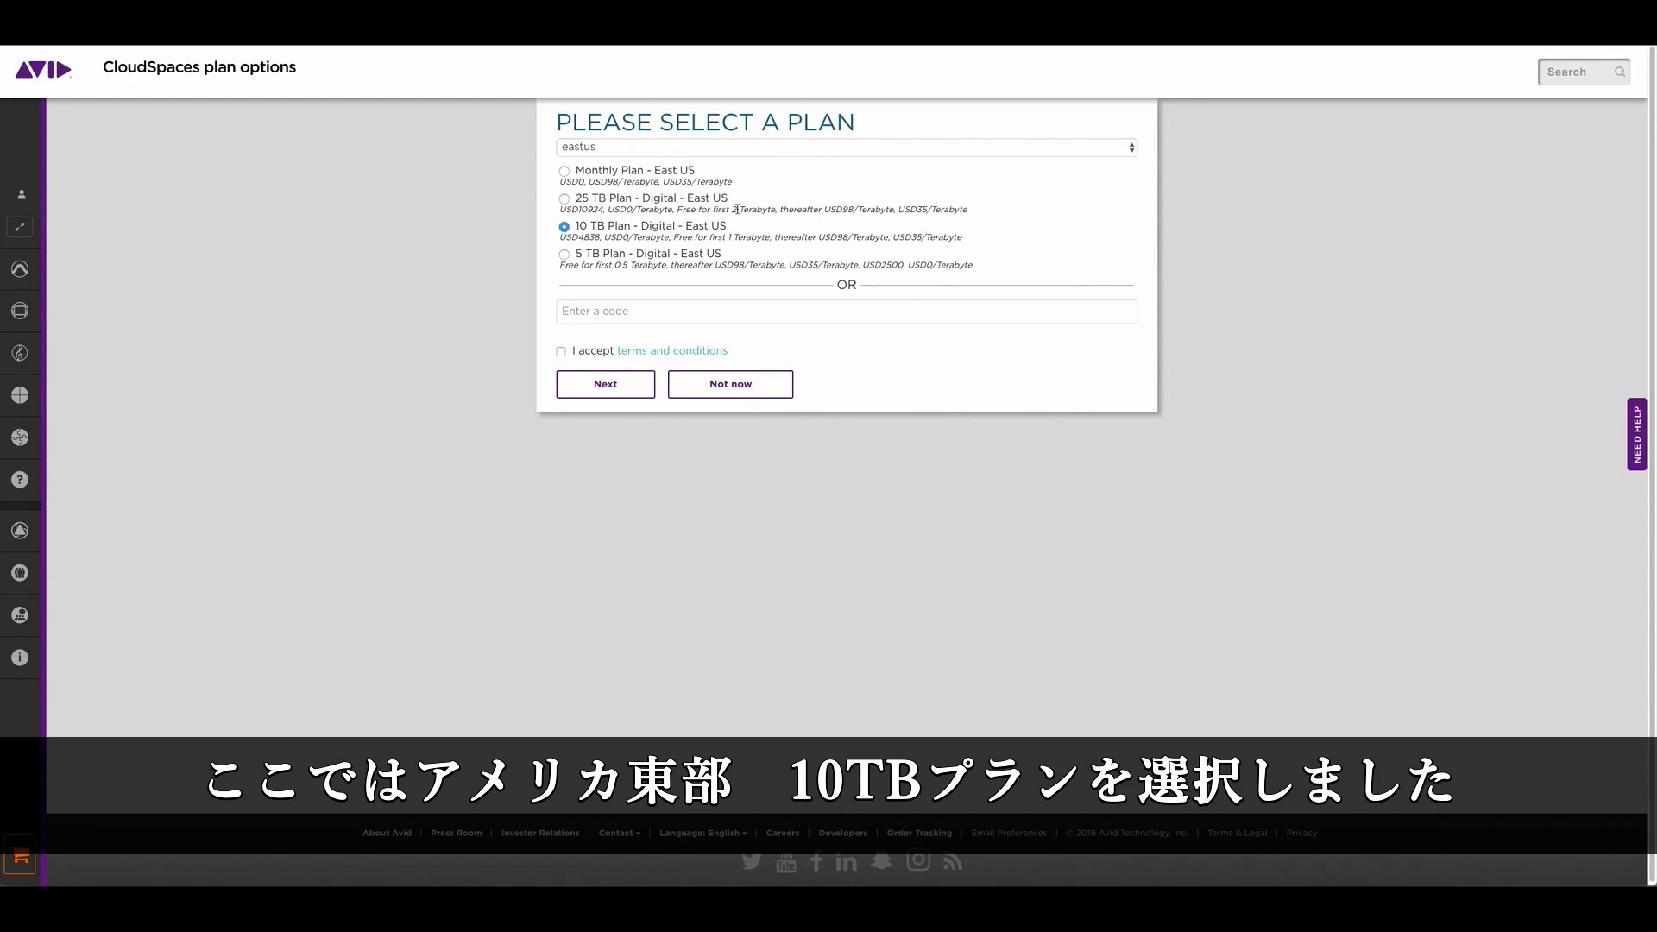
left_click(561, 352)
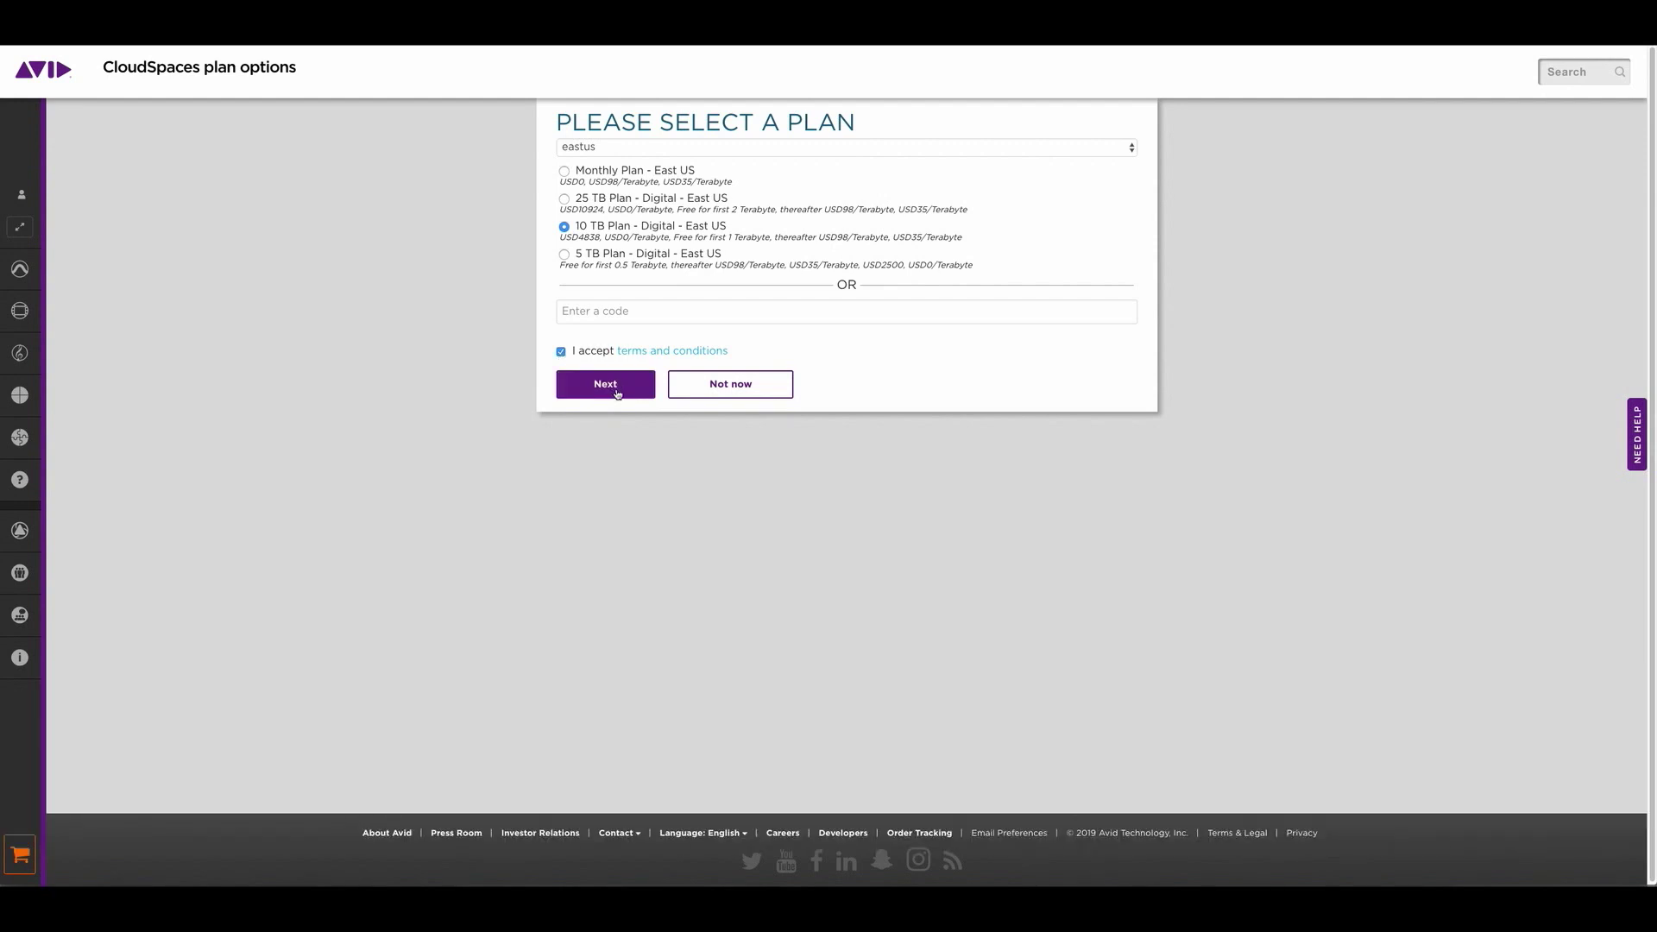
left_click(618, 394)
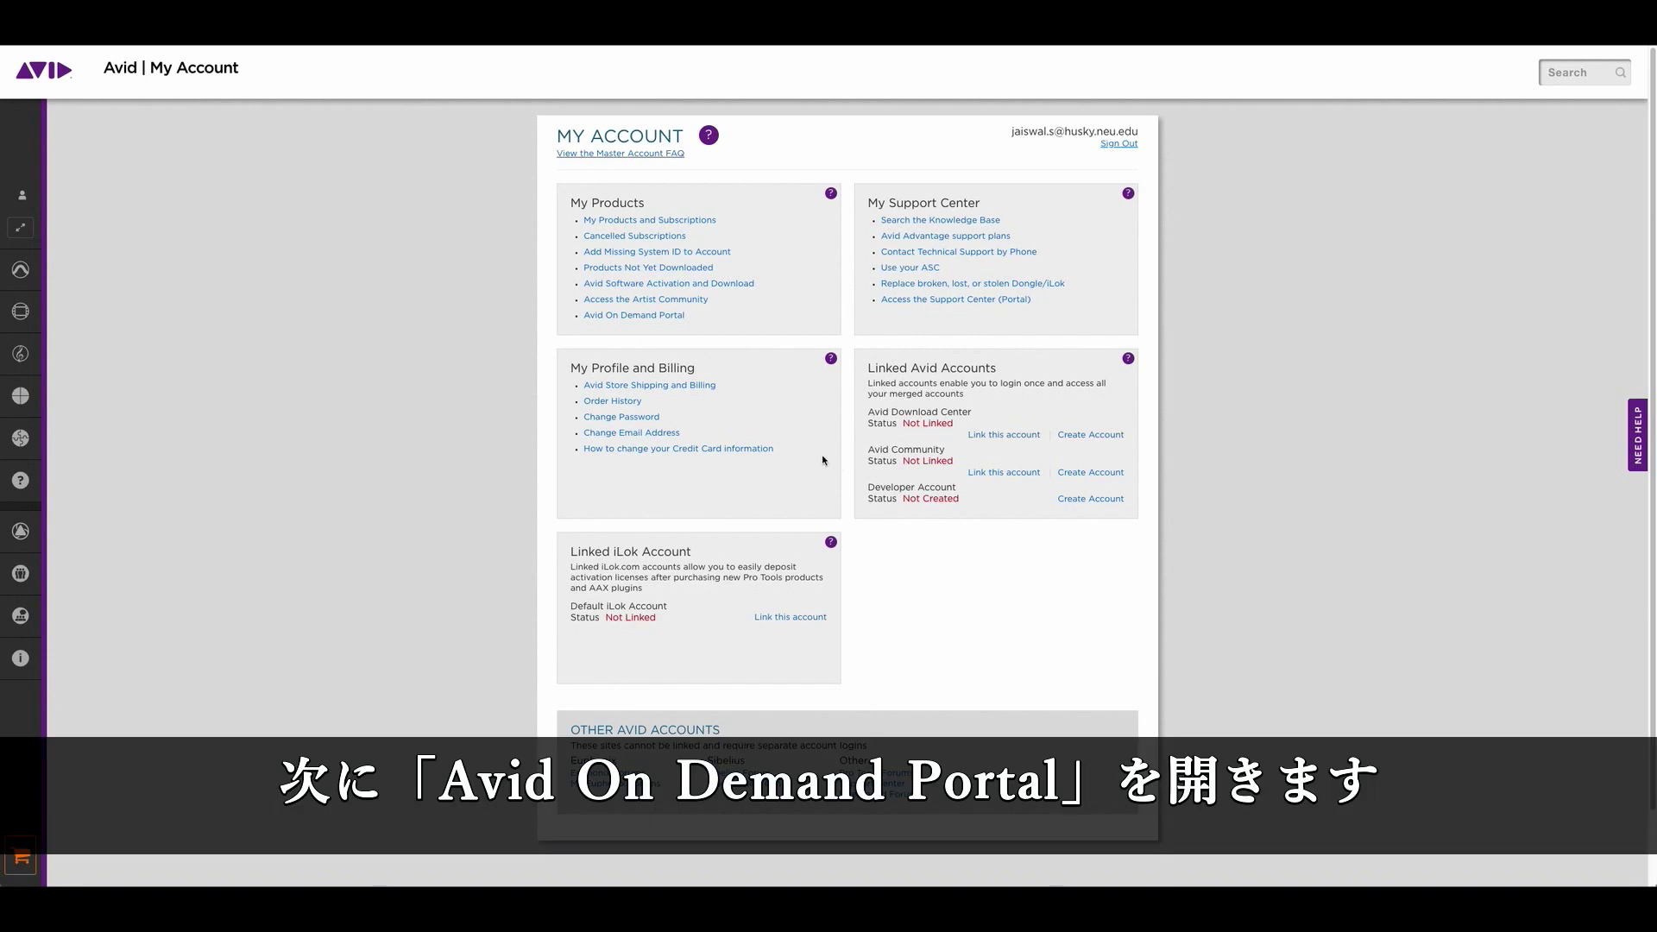
- In Avid On Demand, view the Cloudspaces plan's ABOUT details and save the Cloudspaces Activation File
left_click(659, 316)
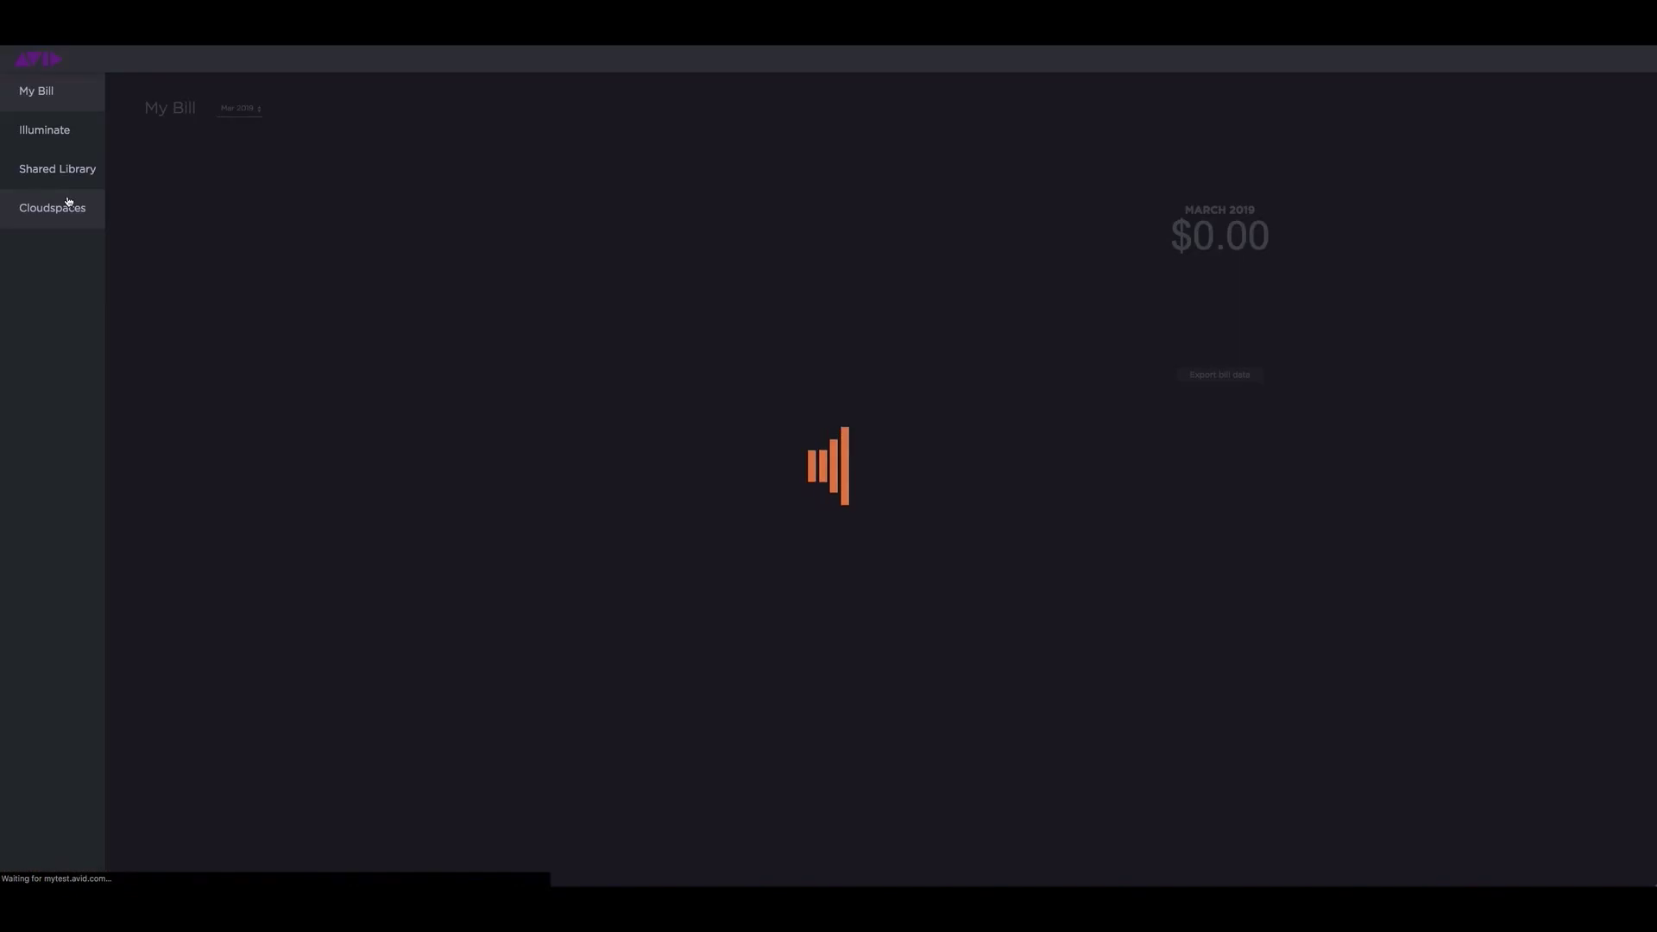
left_click(69, 201)
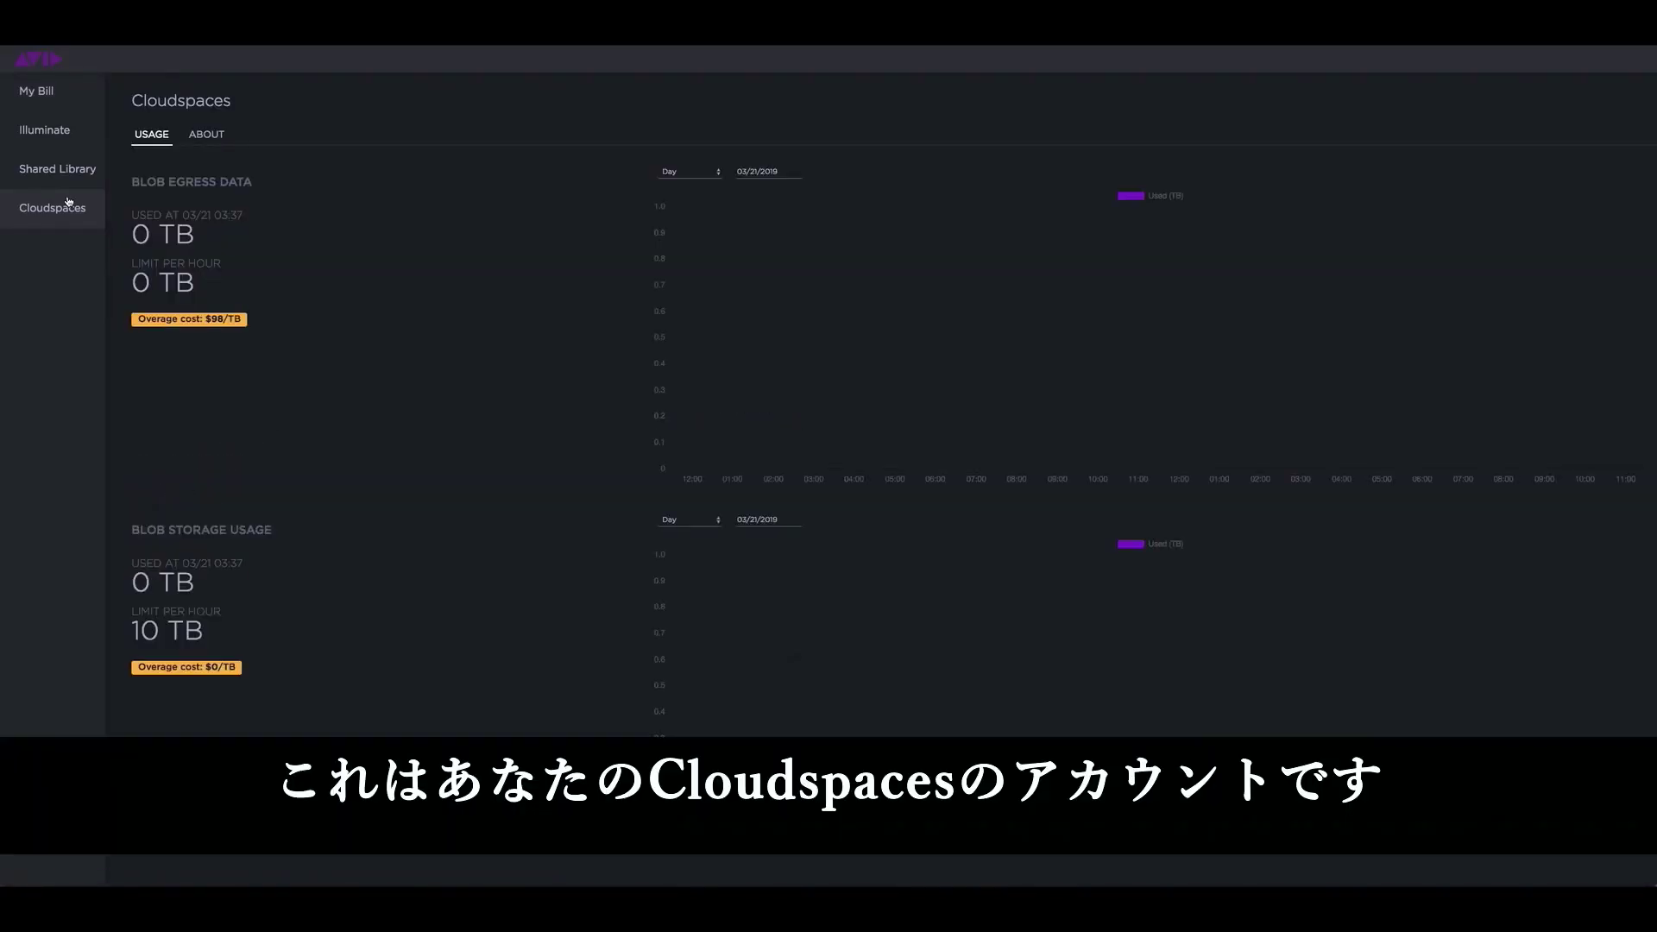
left_click(208, 137)
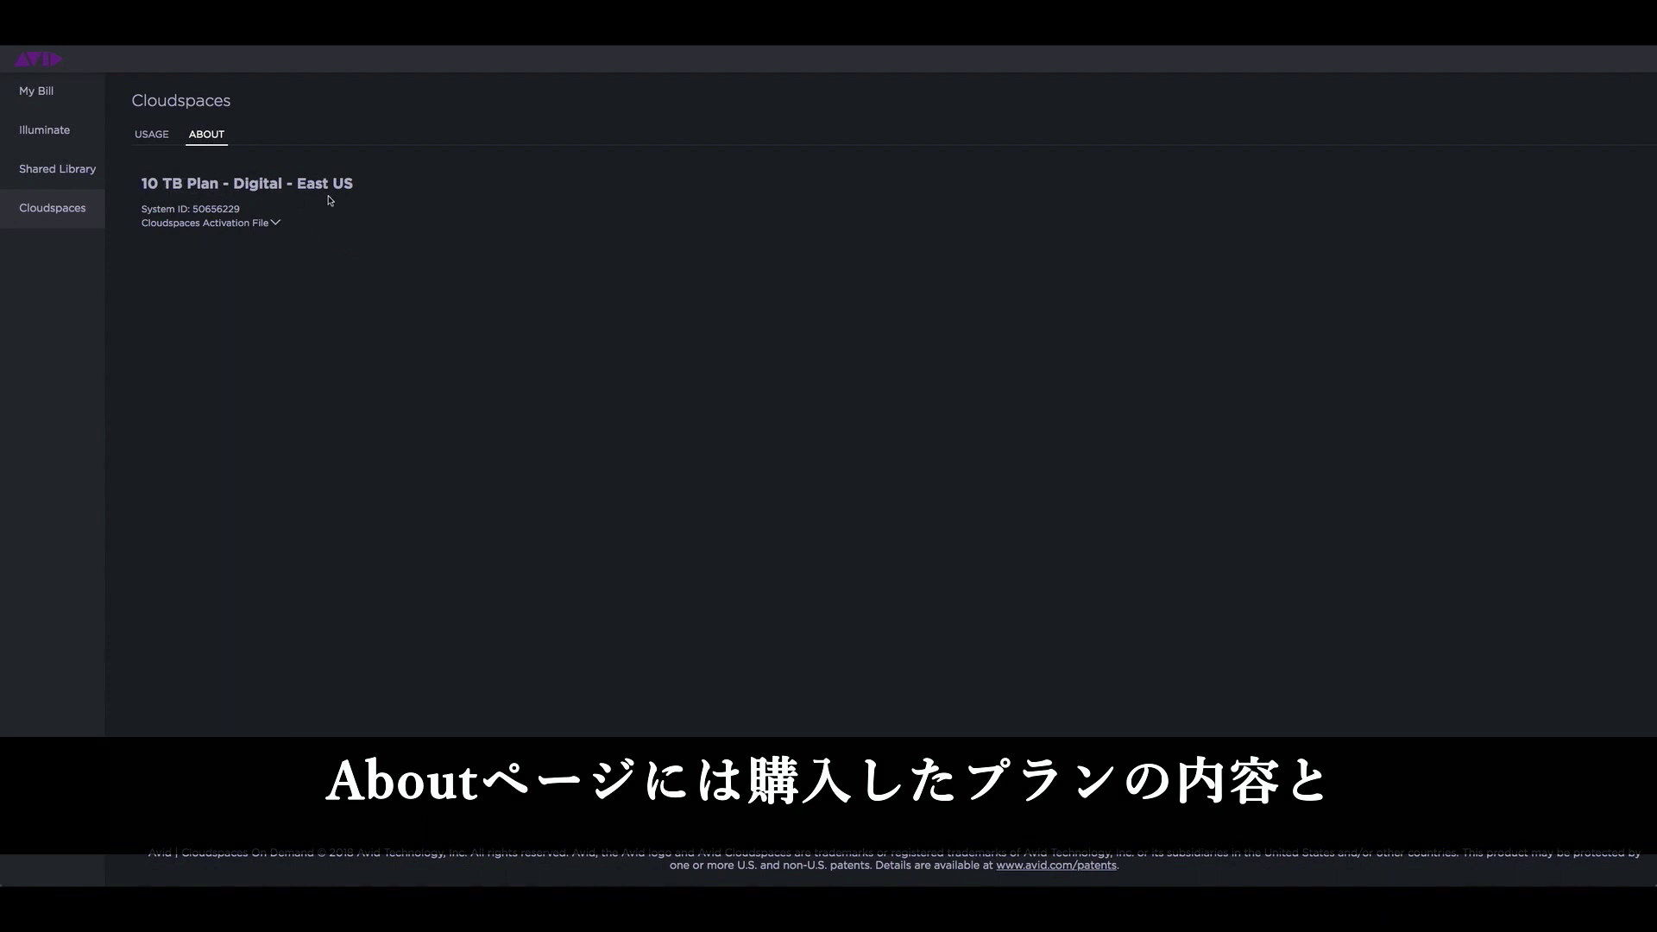
mouse_move(236, 211)
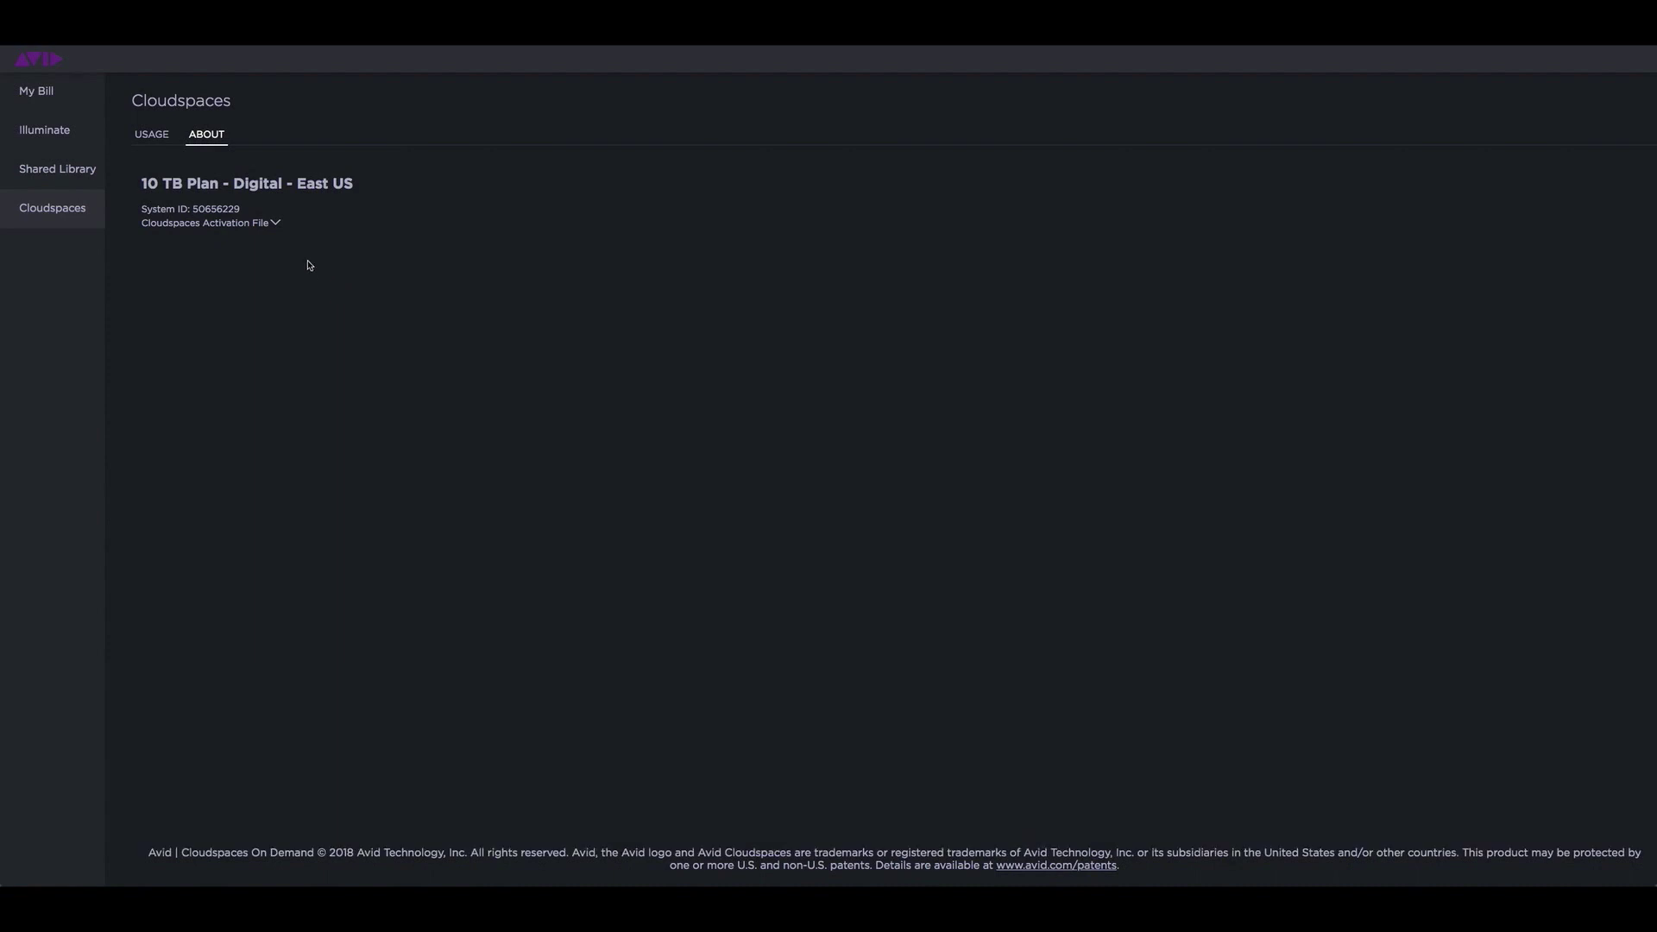
left_click(277, 225)
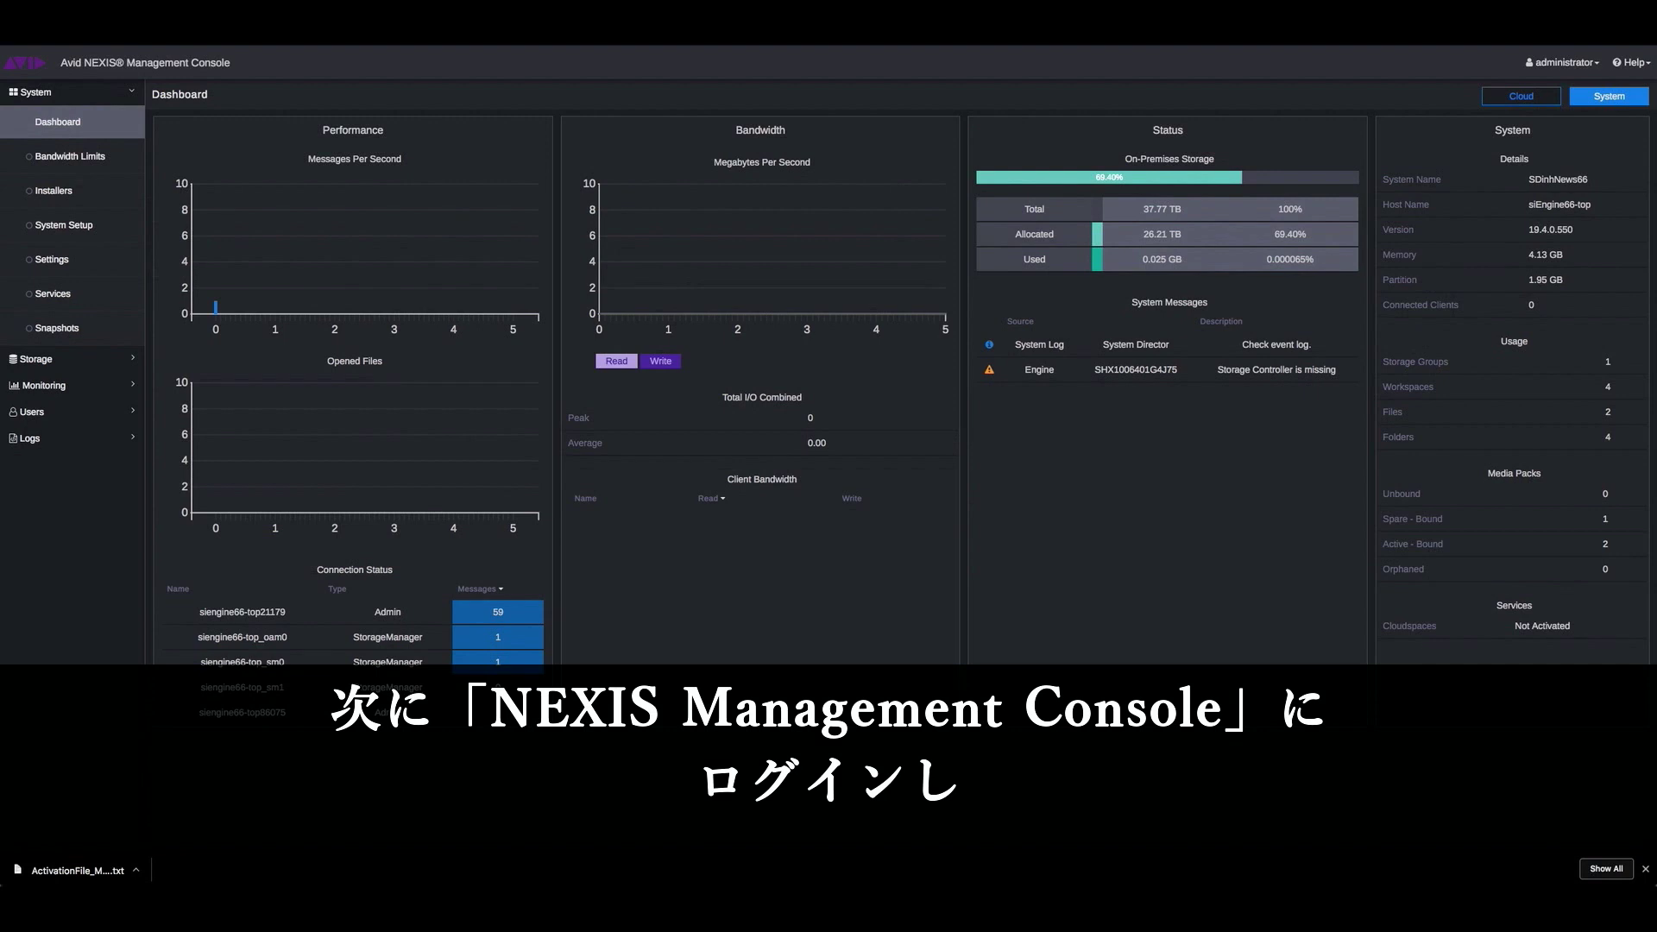
- From the Cloud dashboard view, open Activate Avid NEXIS | Cloudspaces on the Services page
left_click(1544, 98)
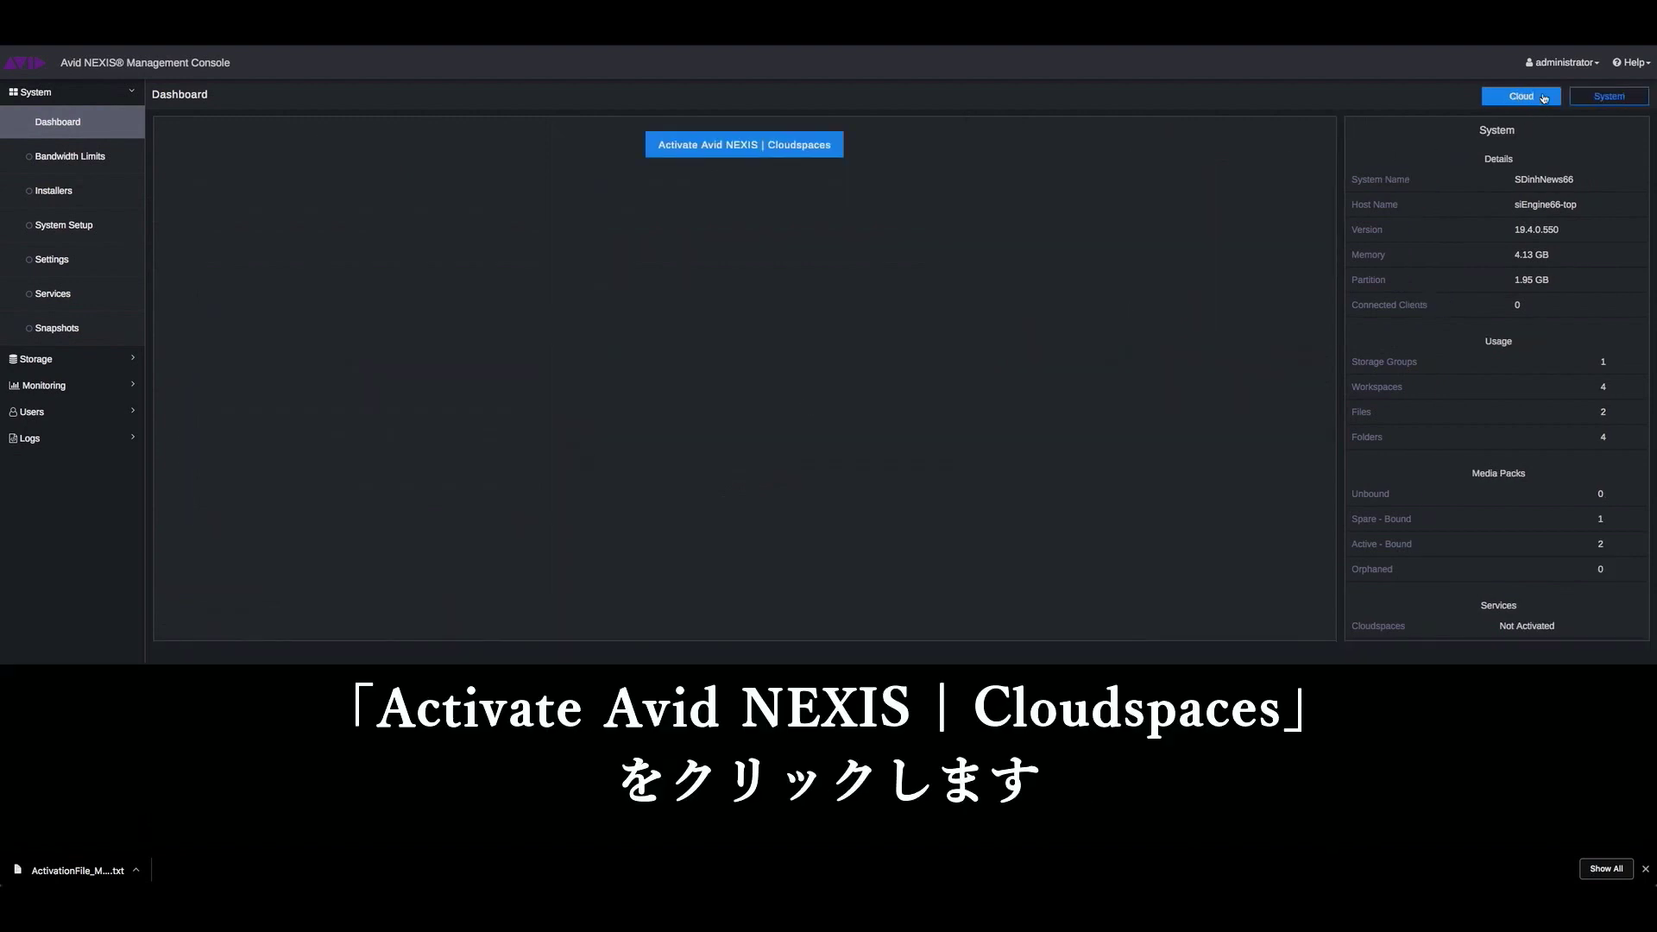
left_click(794, 148)
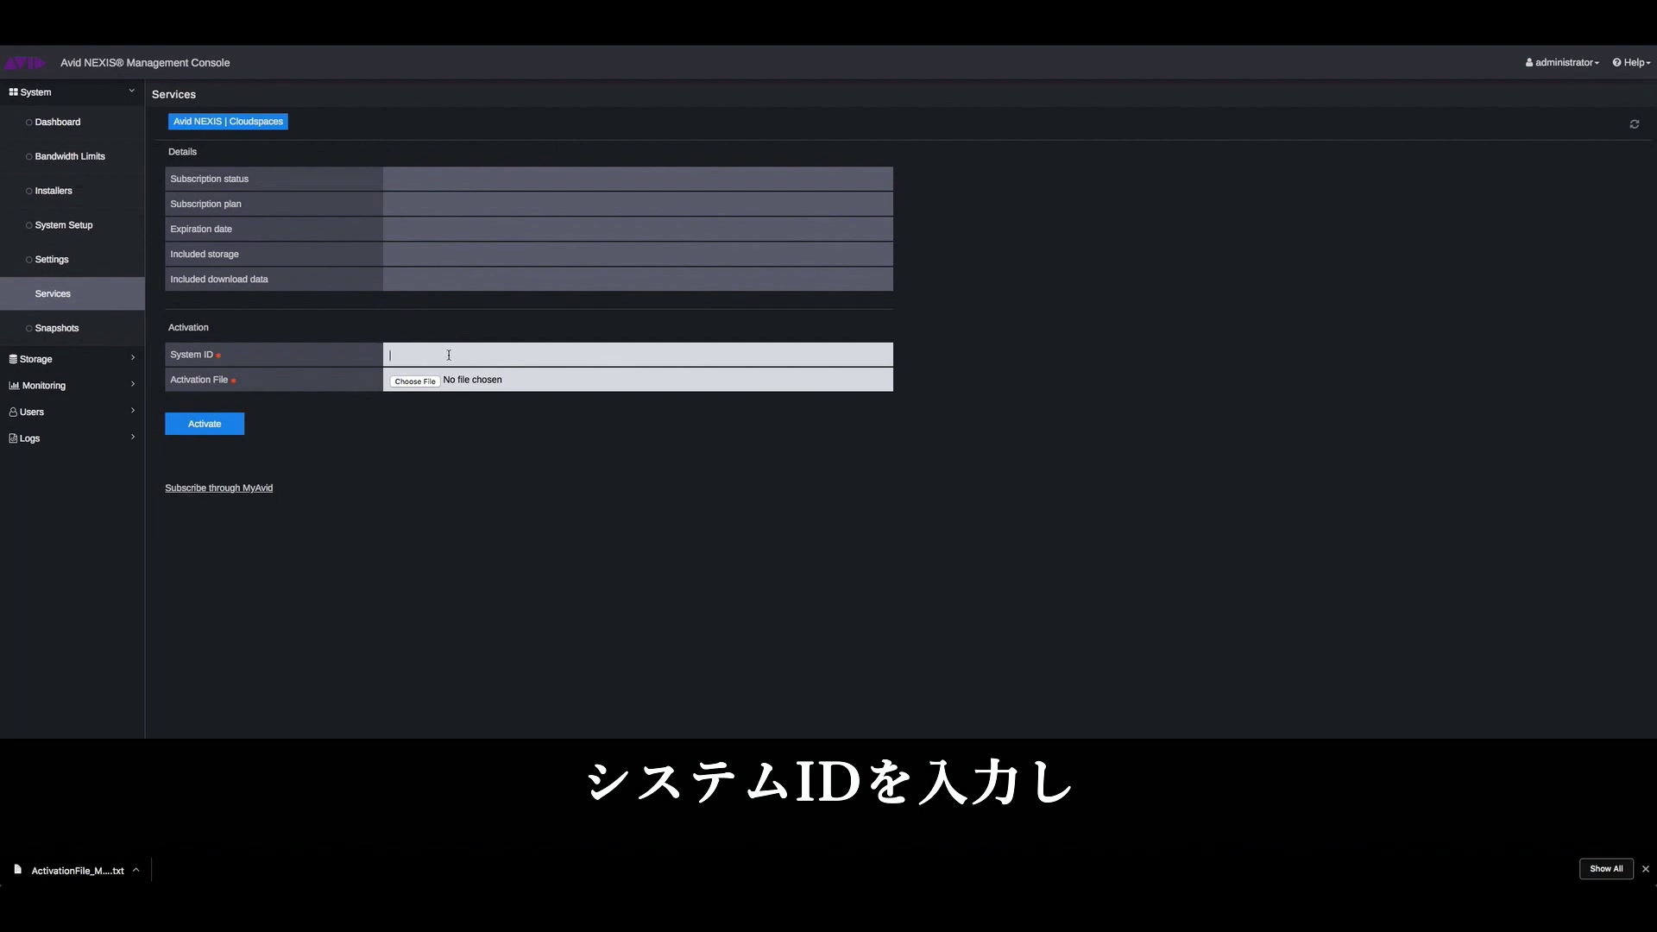
- Paste the system ID, load ActivationFile_Mar21.txt from Documents, then activate and confirm Cloudspaces
type("50656229")
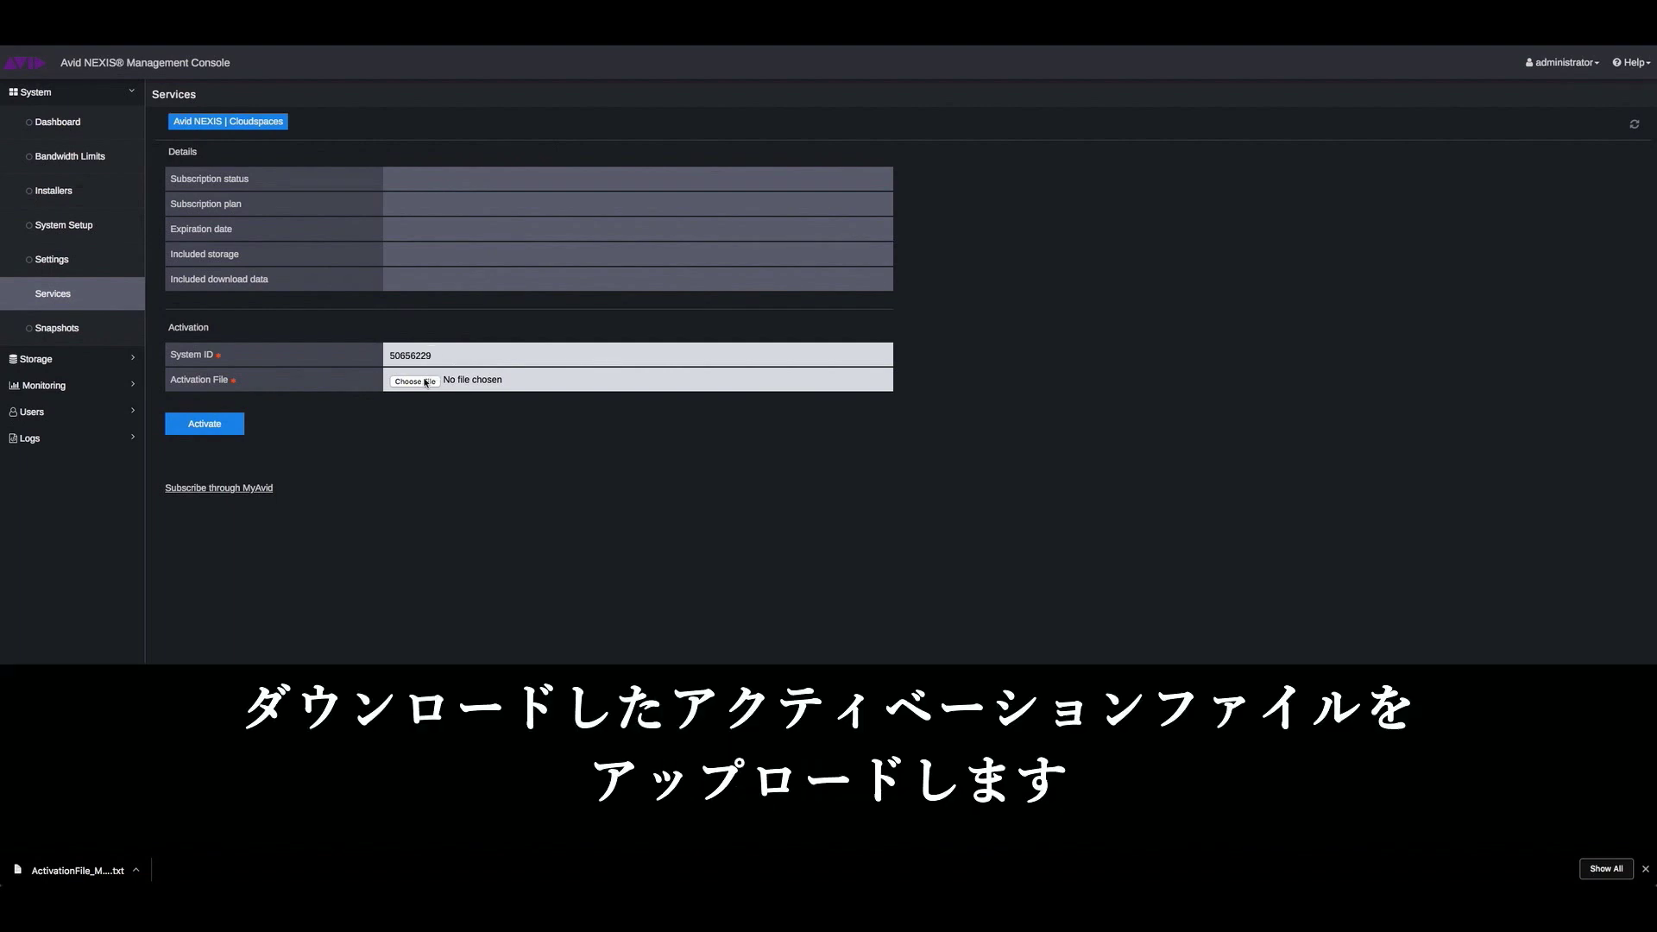
left_click(425, 382)
left_click(651, 143)
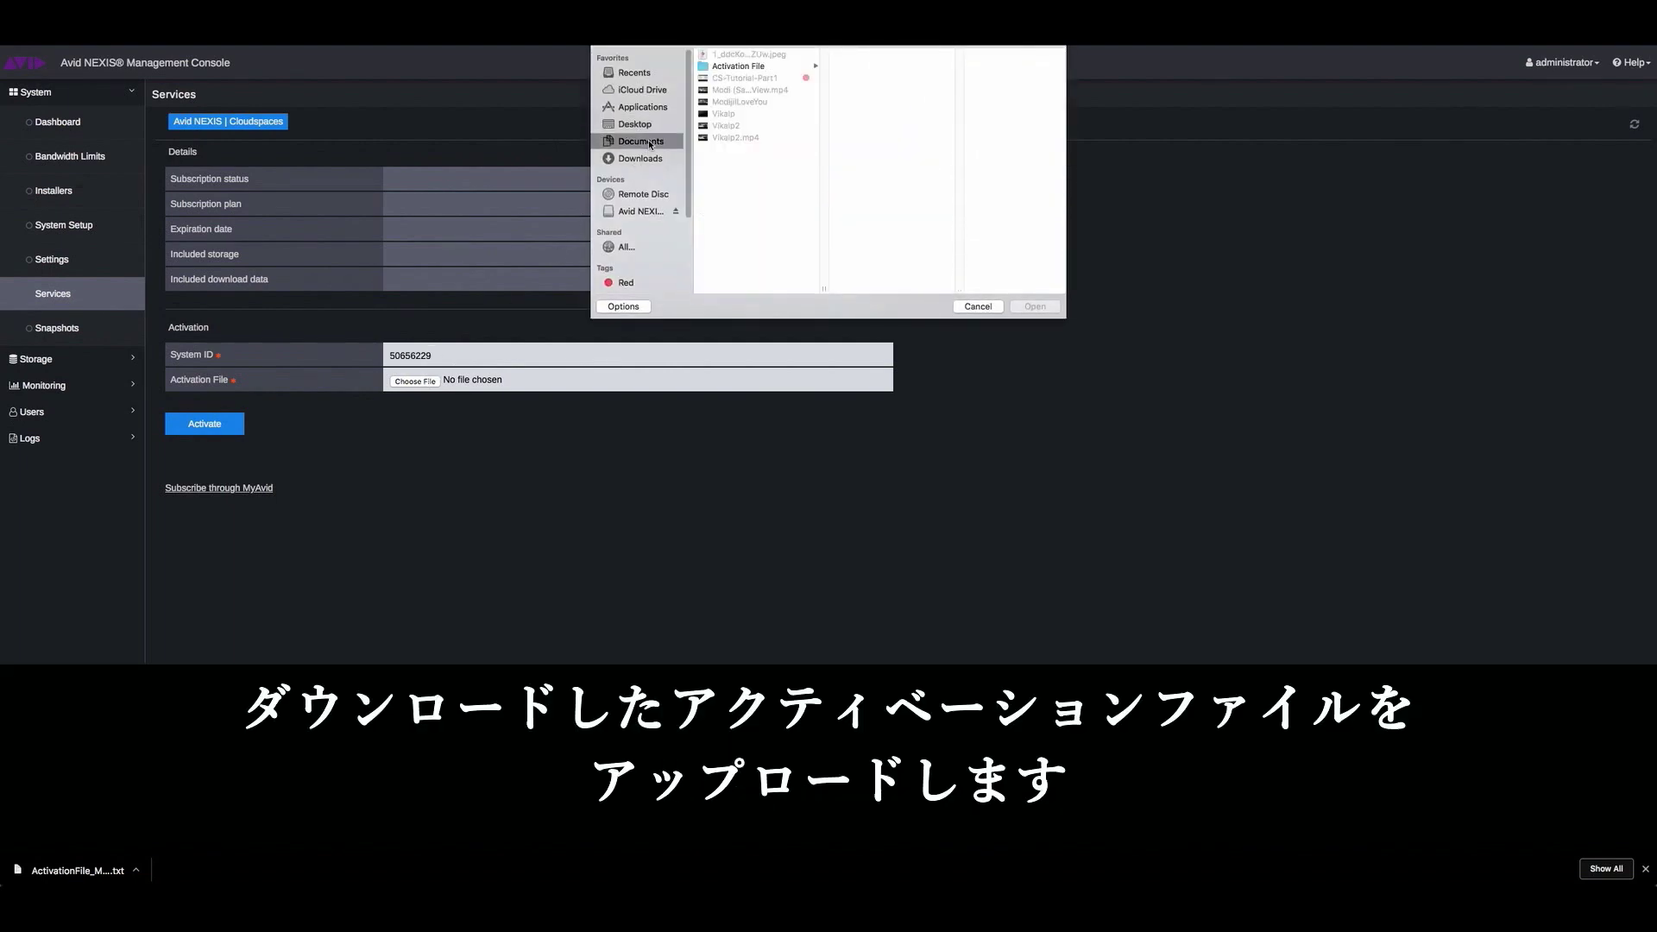
left_click(781, 68)
left_click(872, 55)
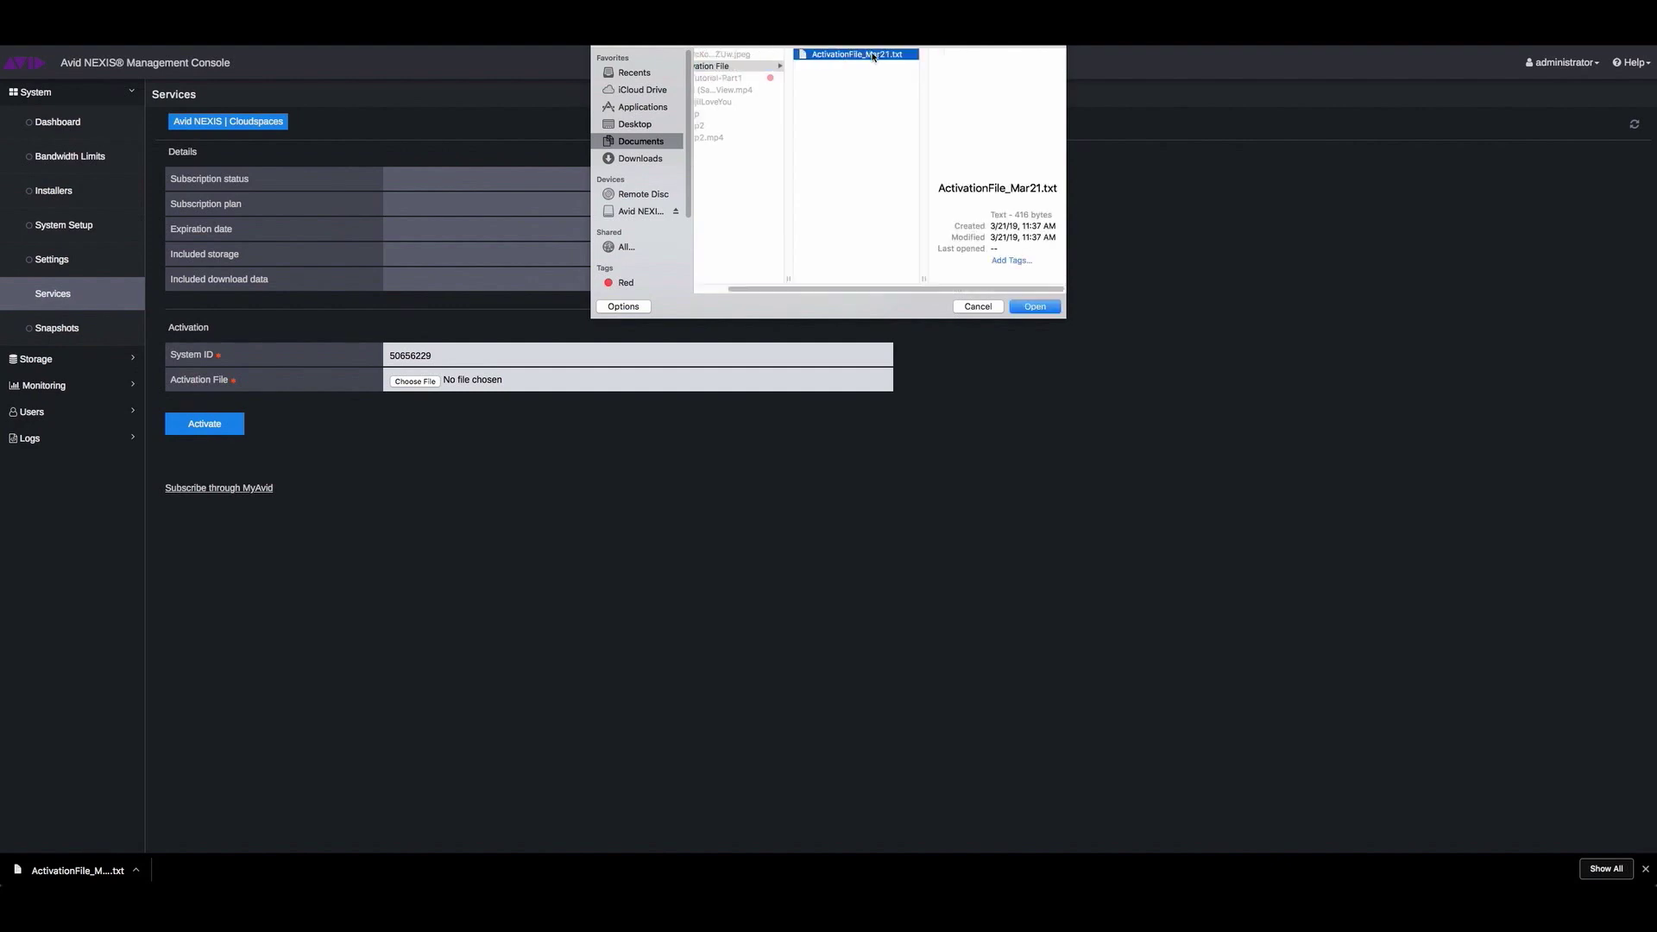
left_click(1043, 308)
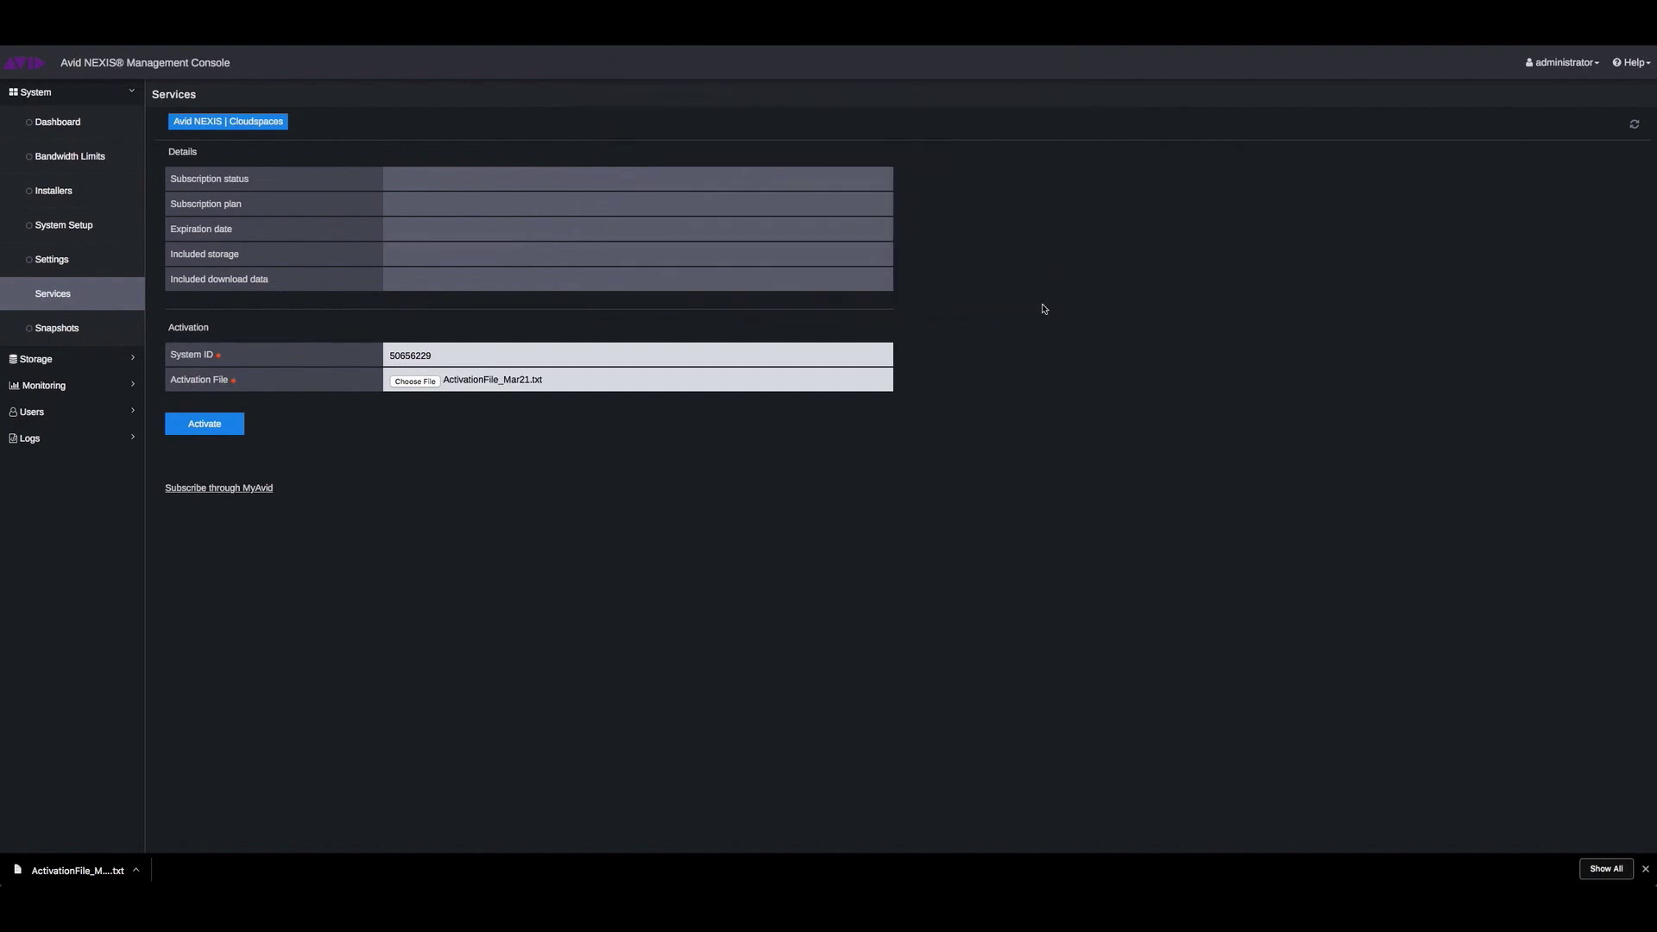
left_click(231, 432)
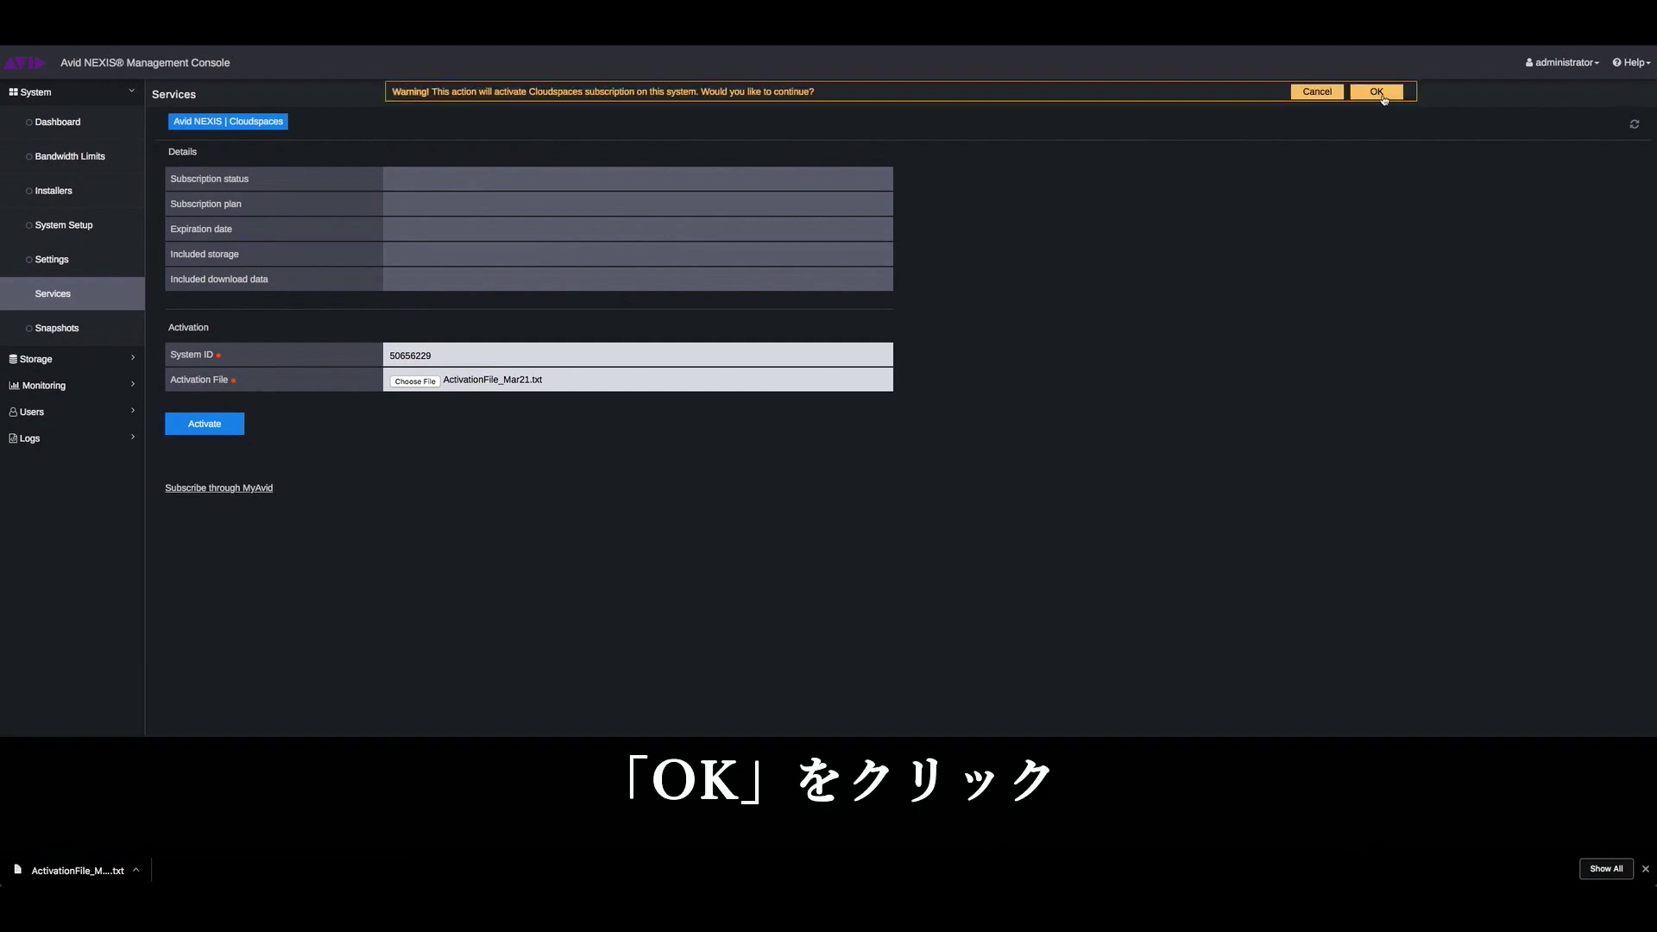
left_click(1378, 92)
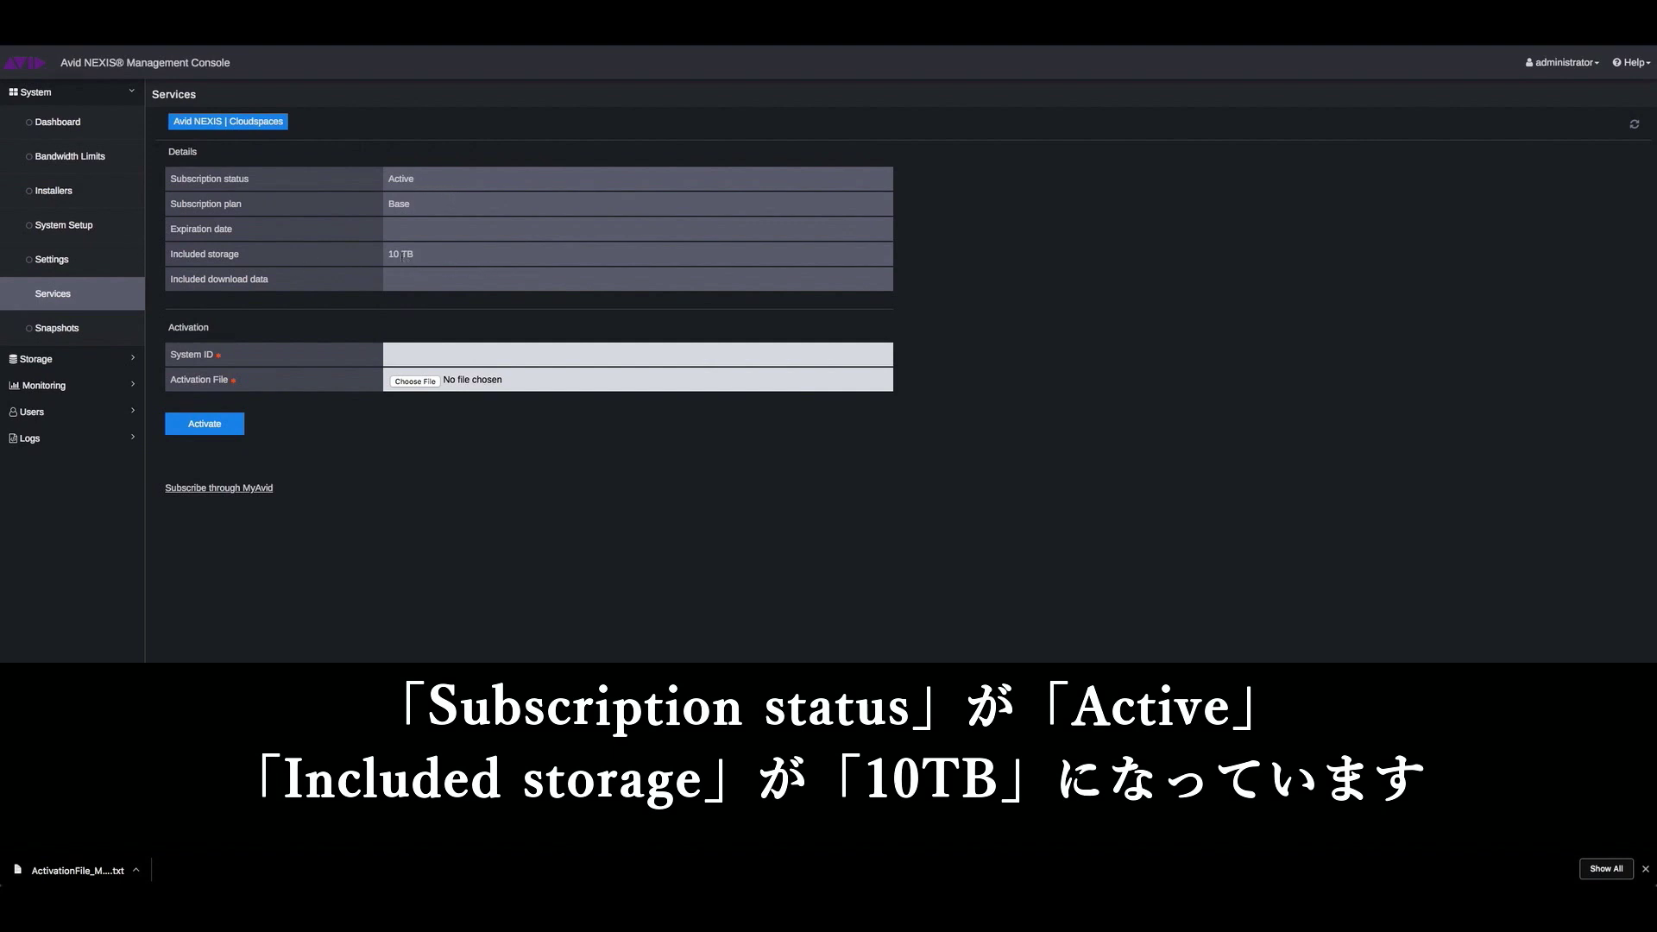
- Check the new Cloudspaces storage group under Storage, then list workspaces and start a new one
left_click(74, 358)
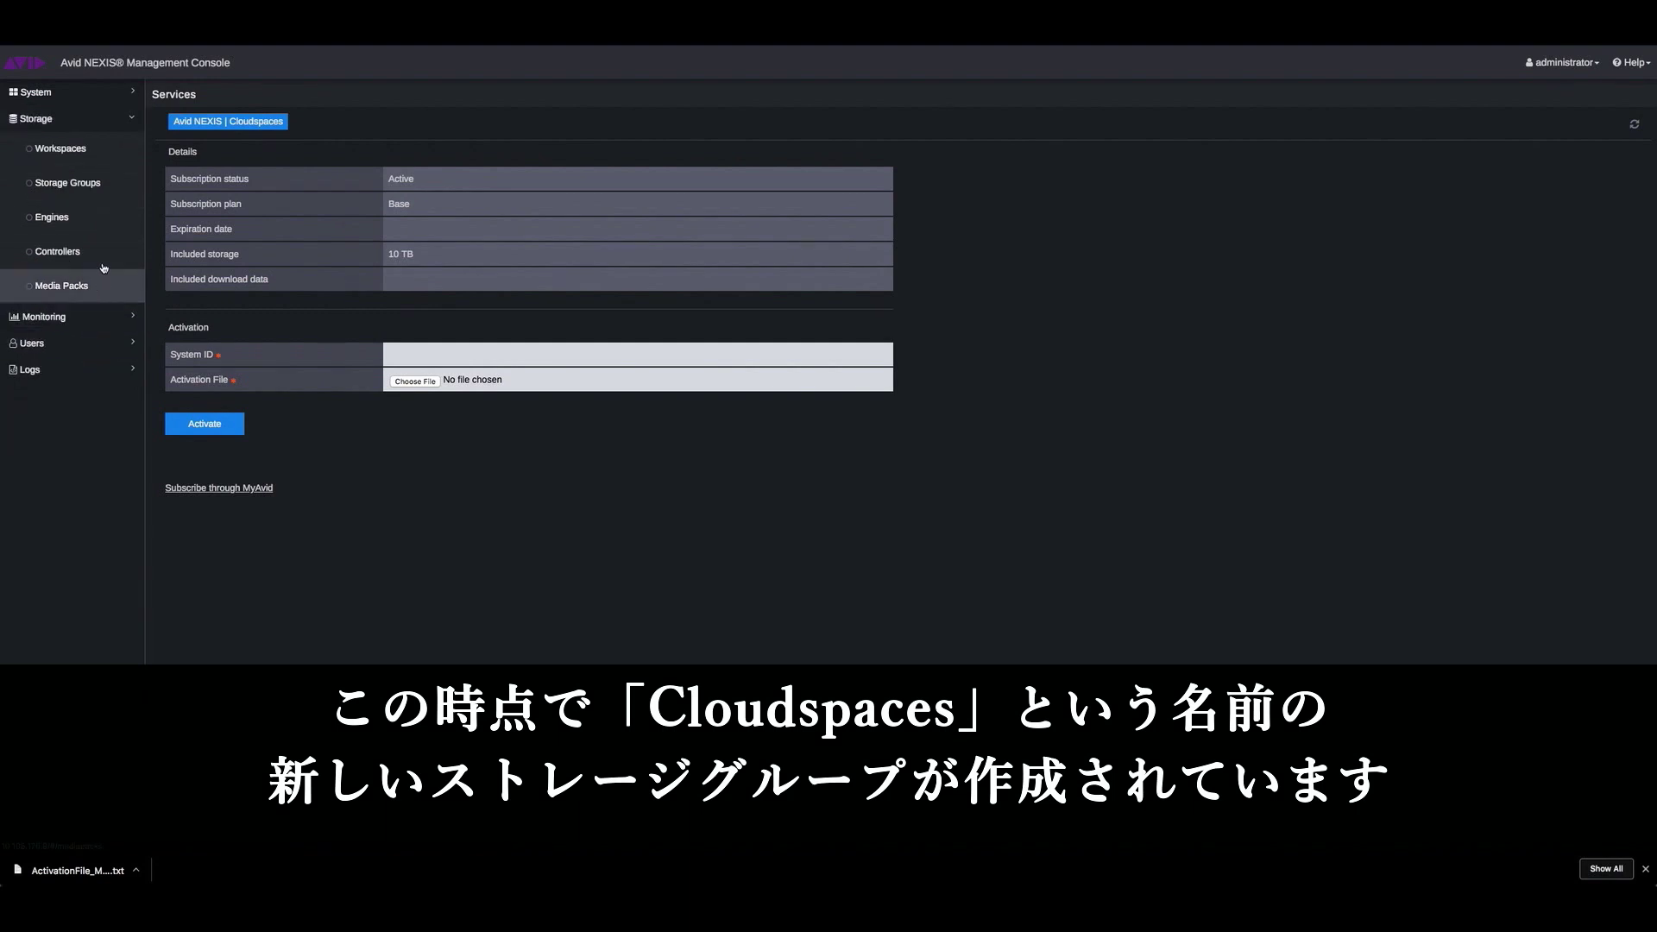
left_click(90, 190)
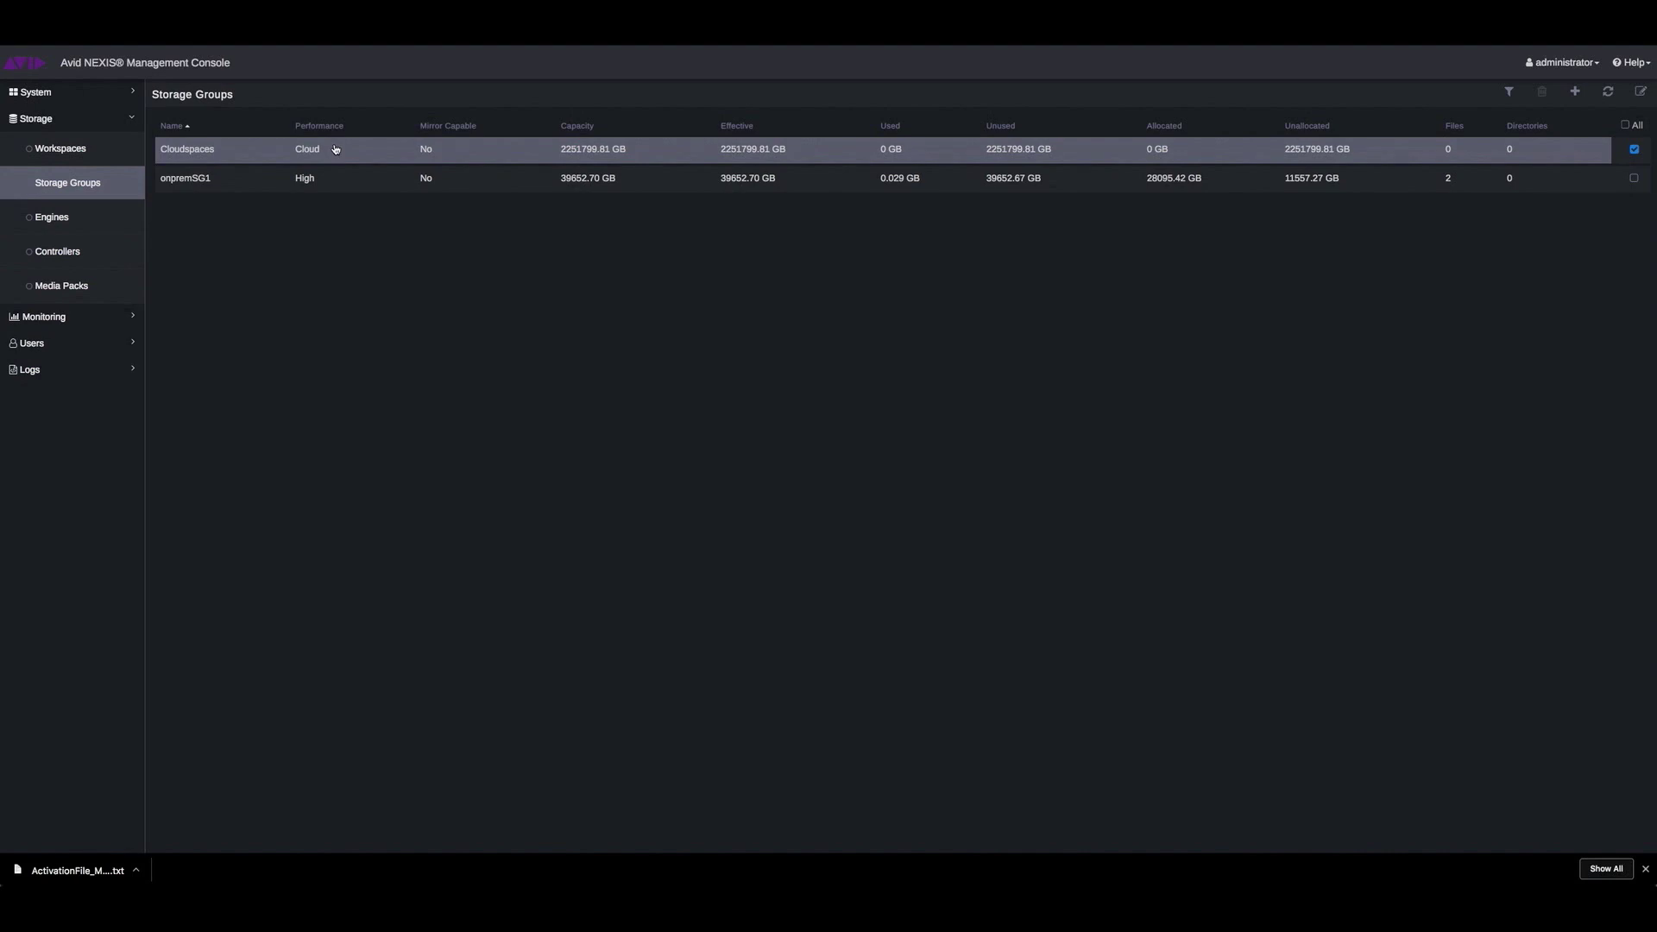
left_click(122, 148)
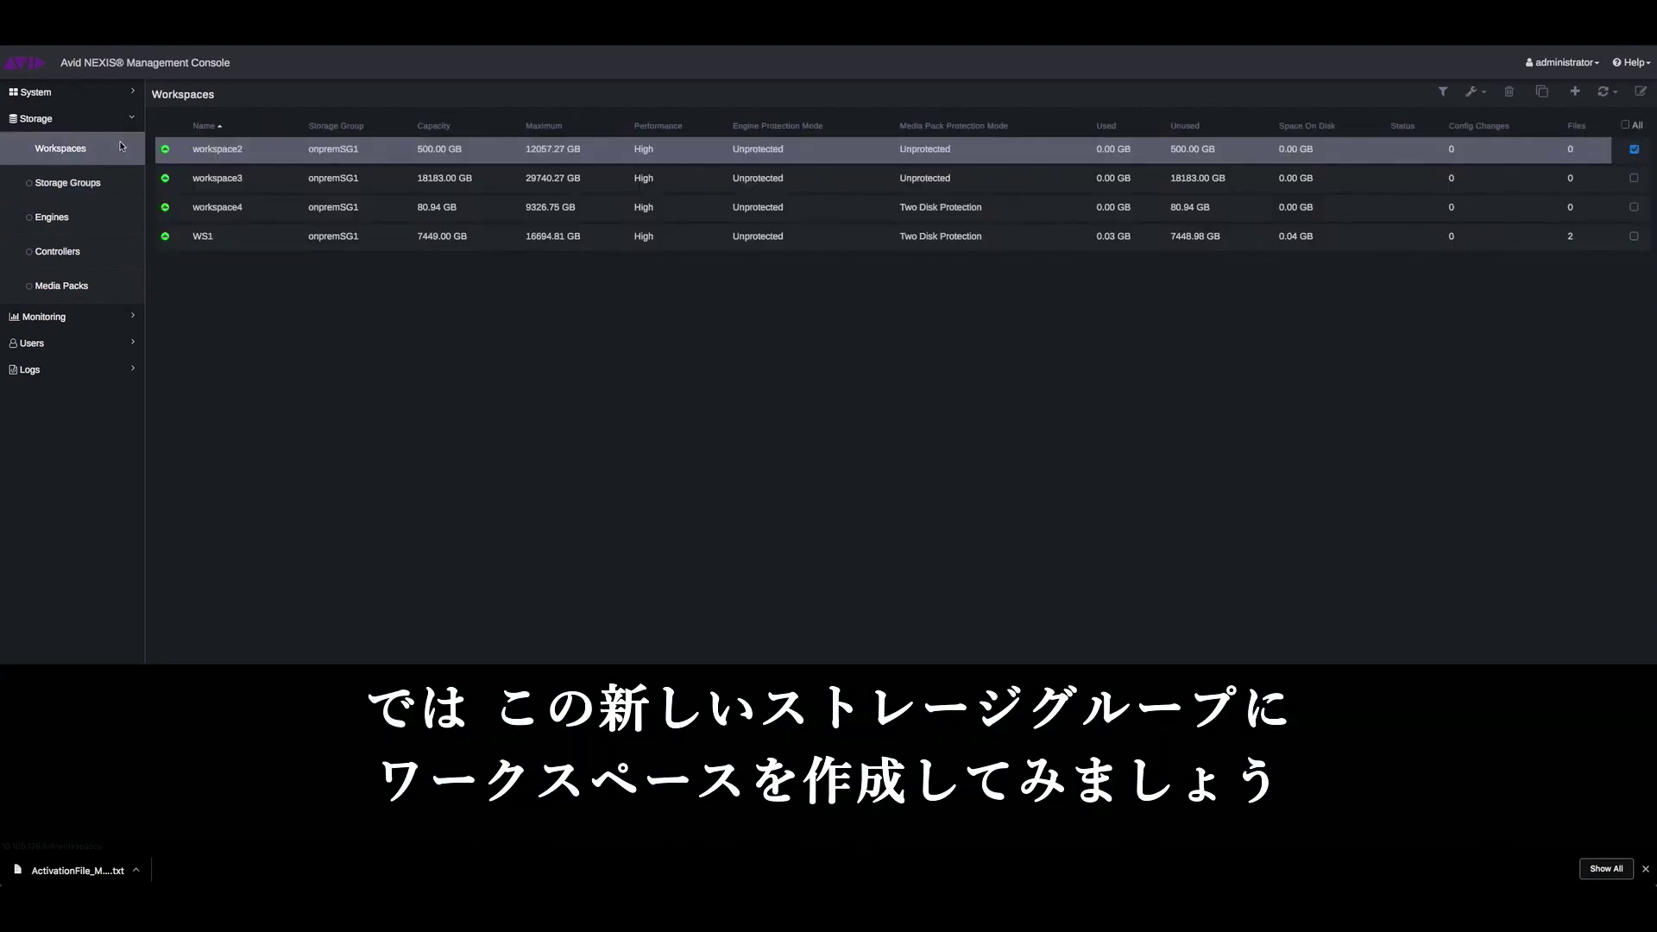
left_click(1567, 102)
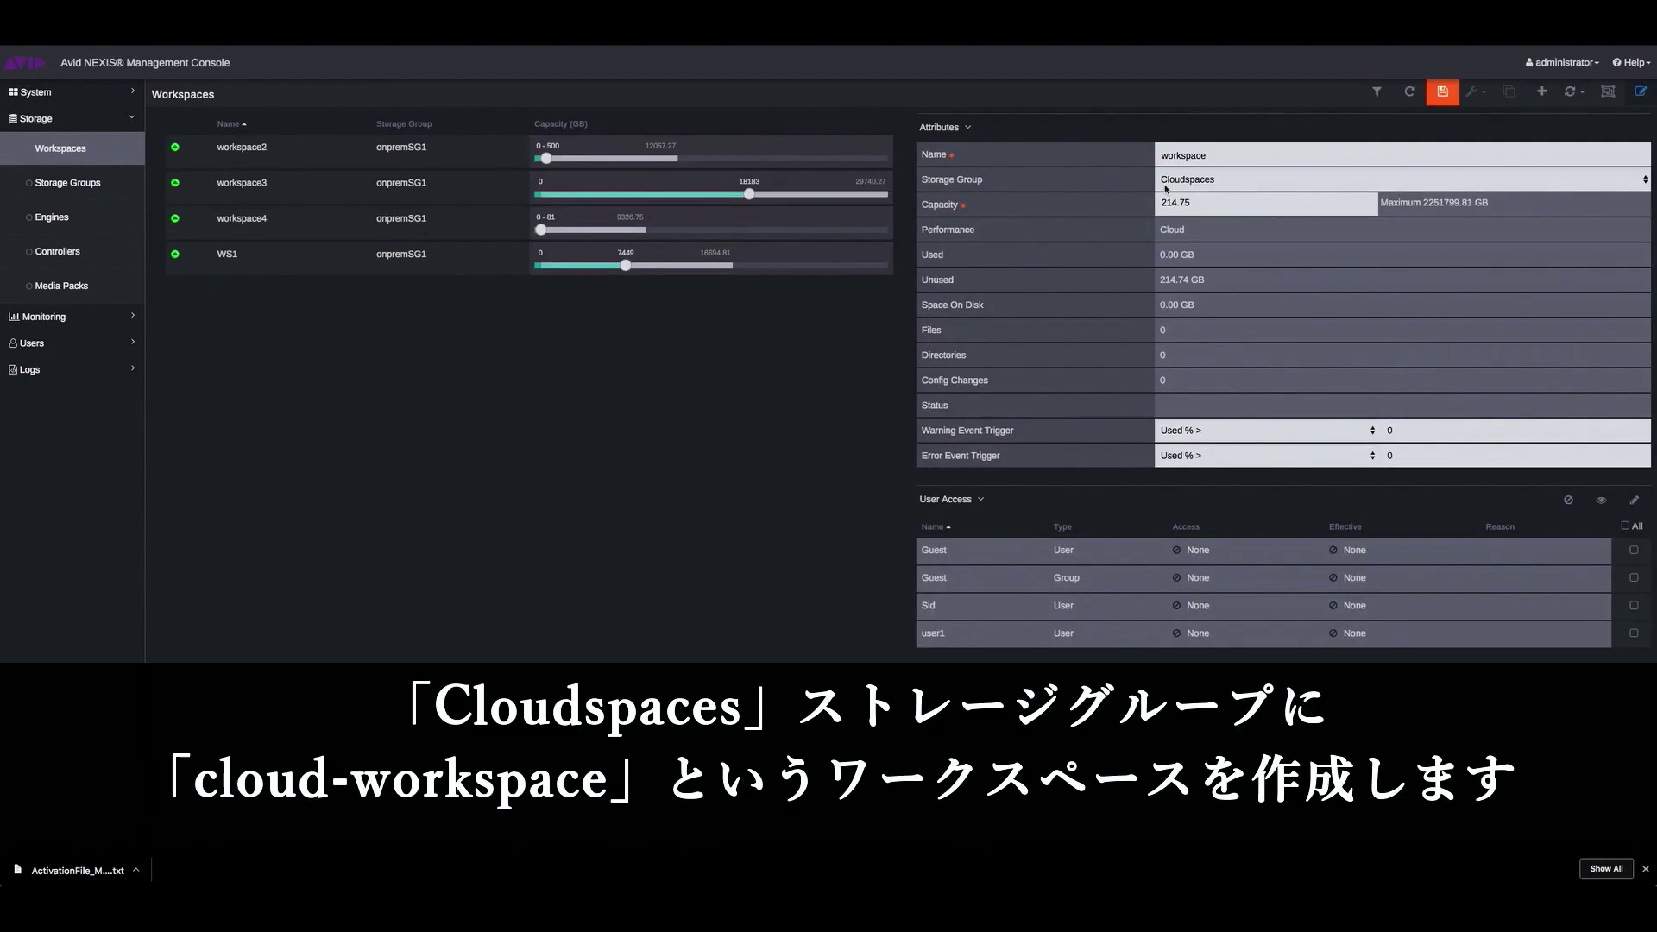
- Name the workspace cloud-workspace, set capacity to 250 GB, grant All users access, and save
left_click_drag(1222, 161, 1095, 141)
type("cloud-")
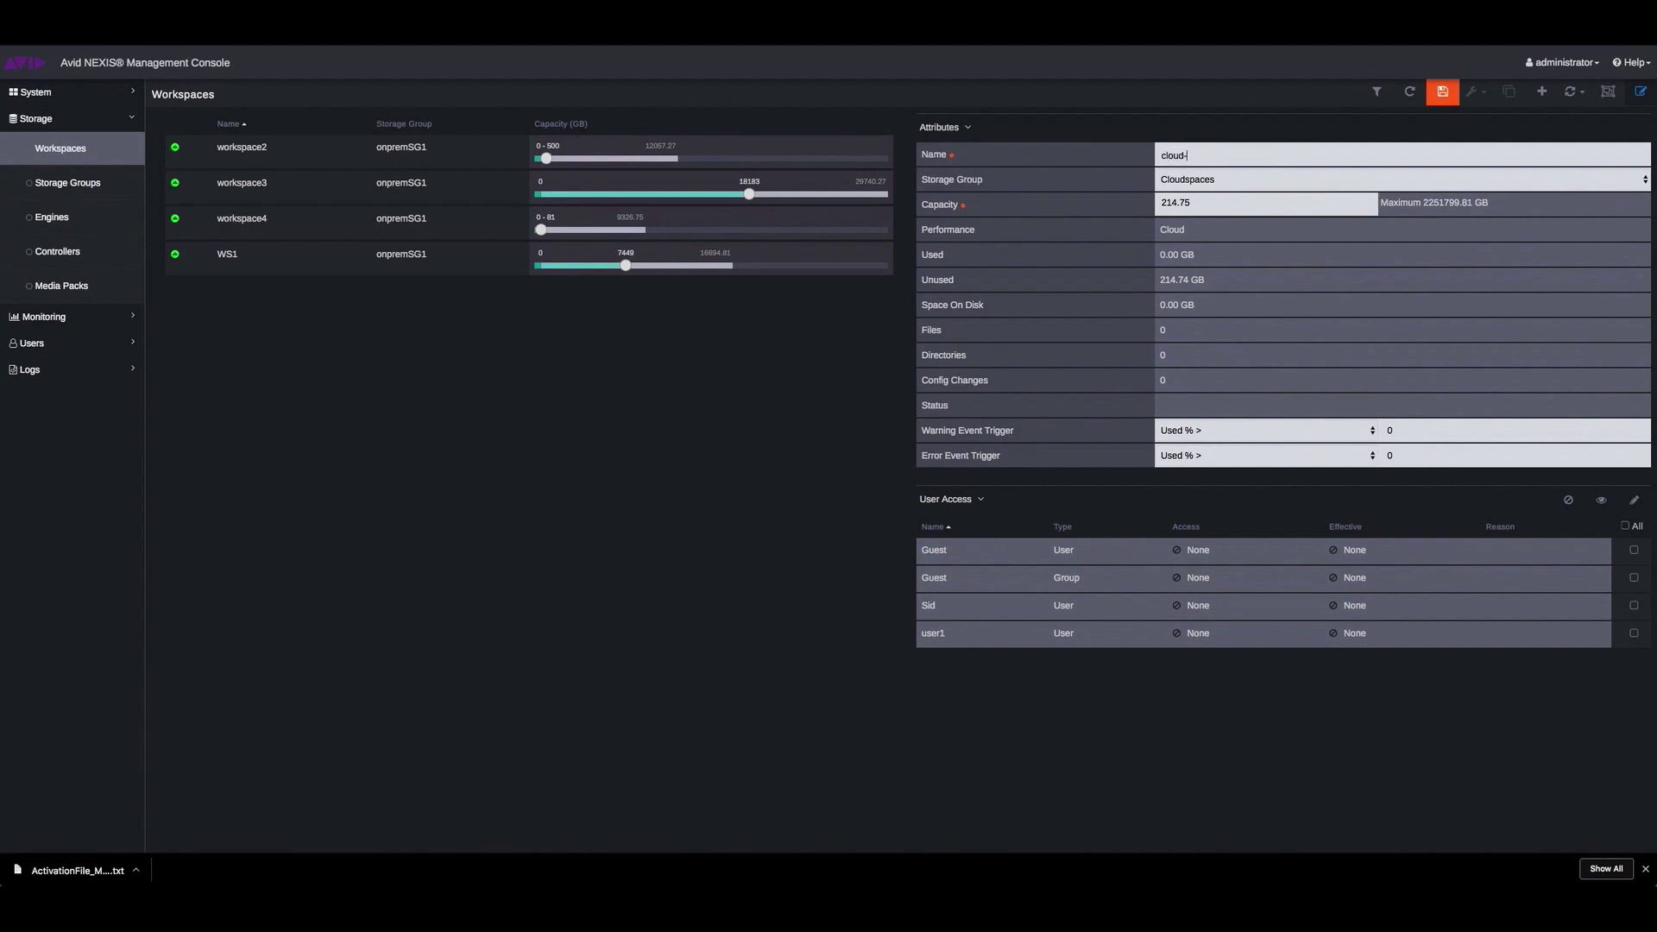
type("worksapace")
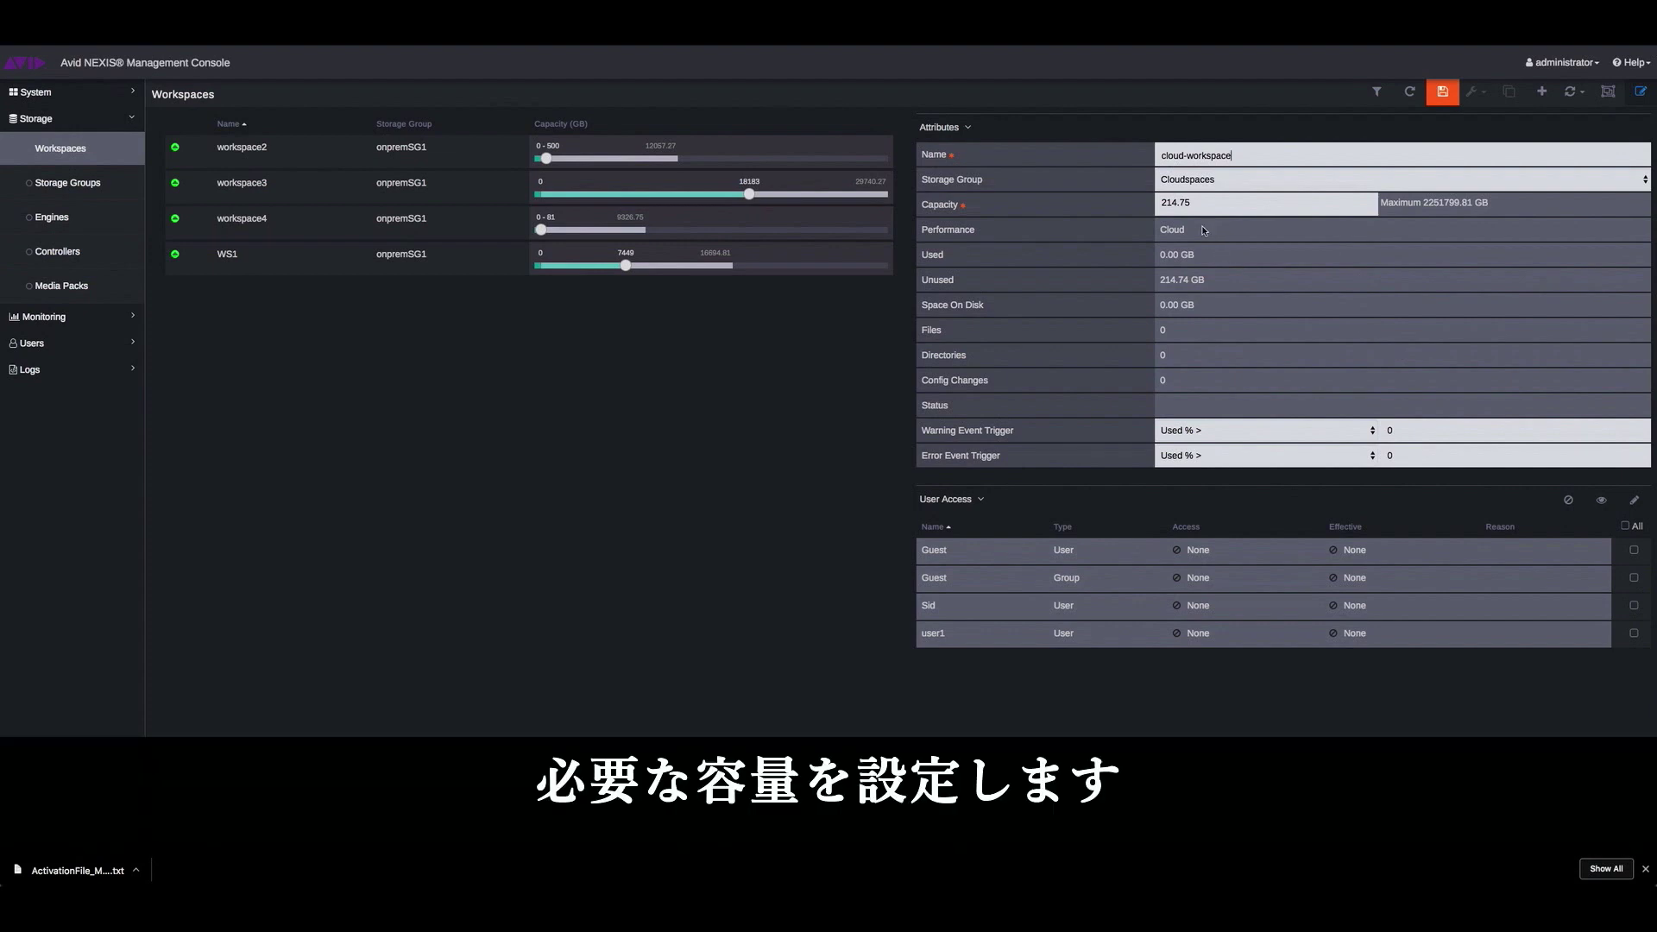
double_click(1198, 202)
type("250")
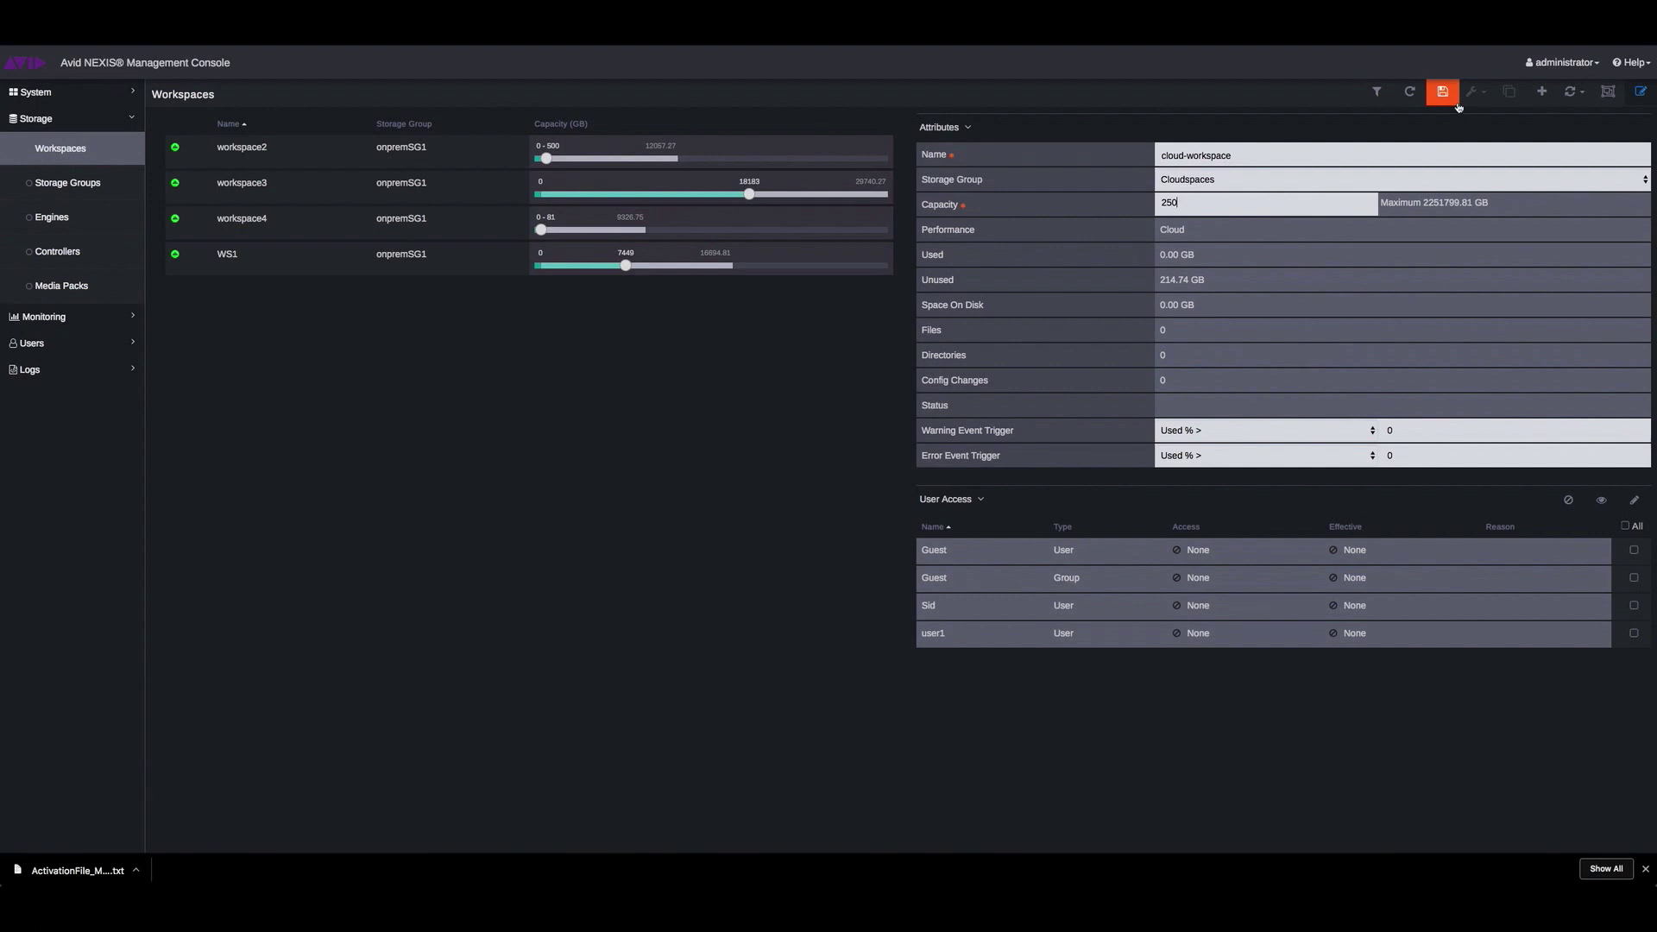
left_click(1625, 525)
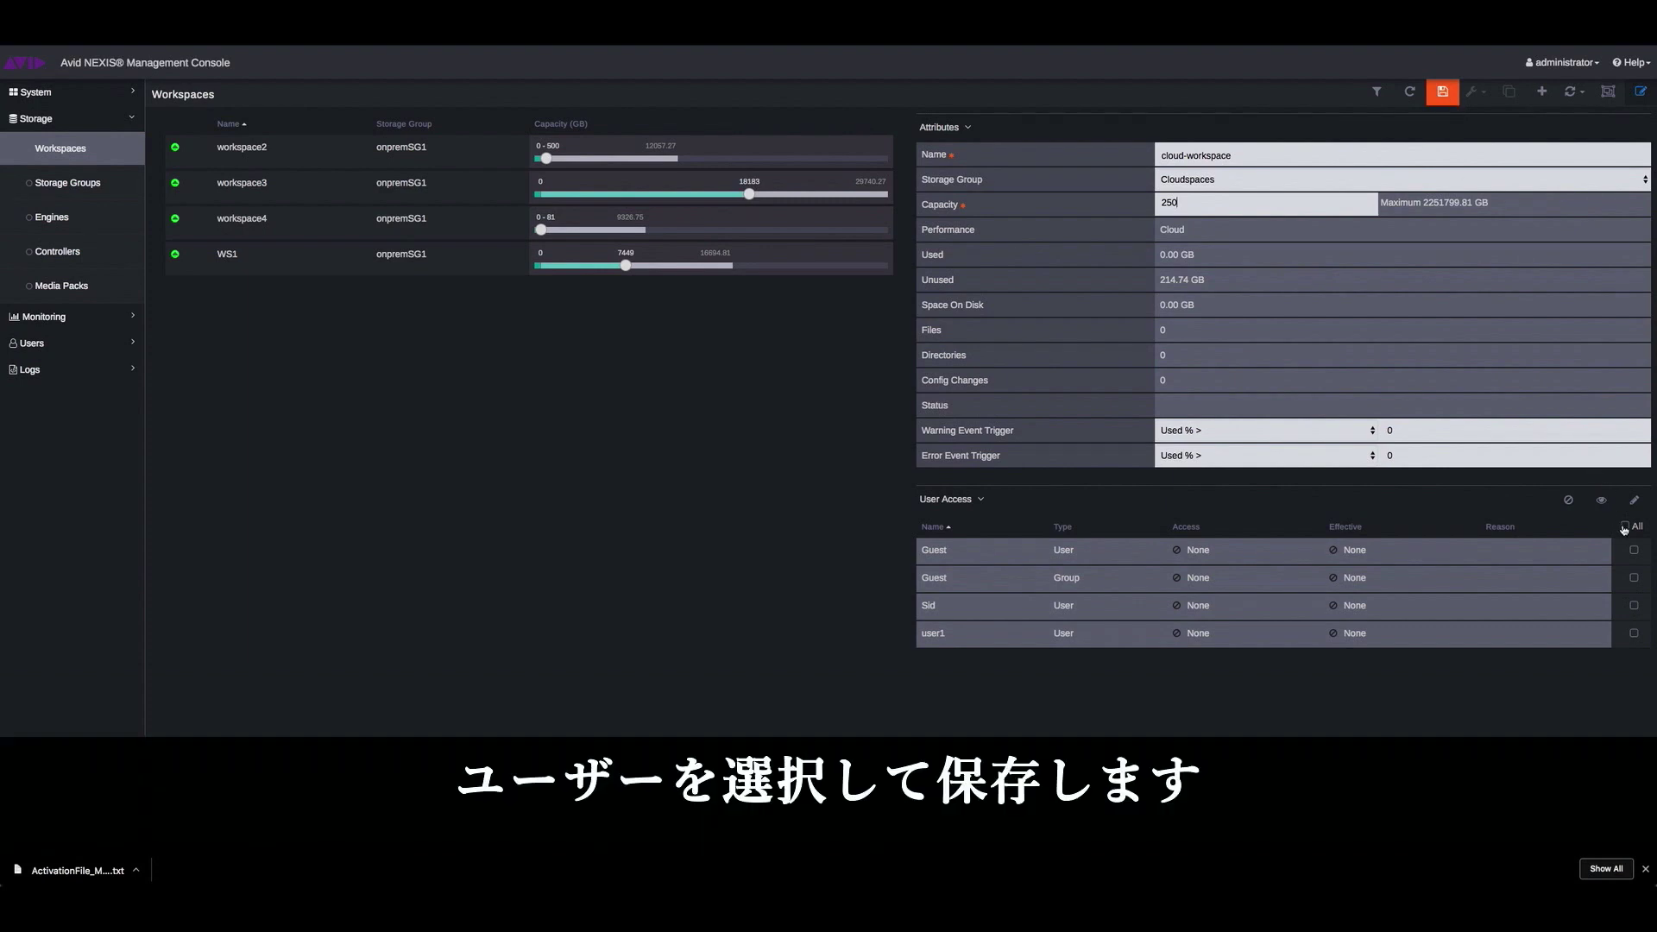
left_click(1440, 91)
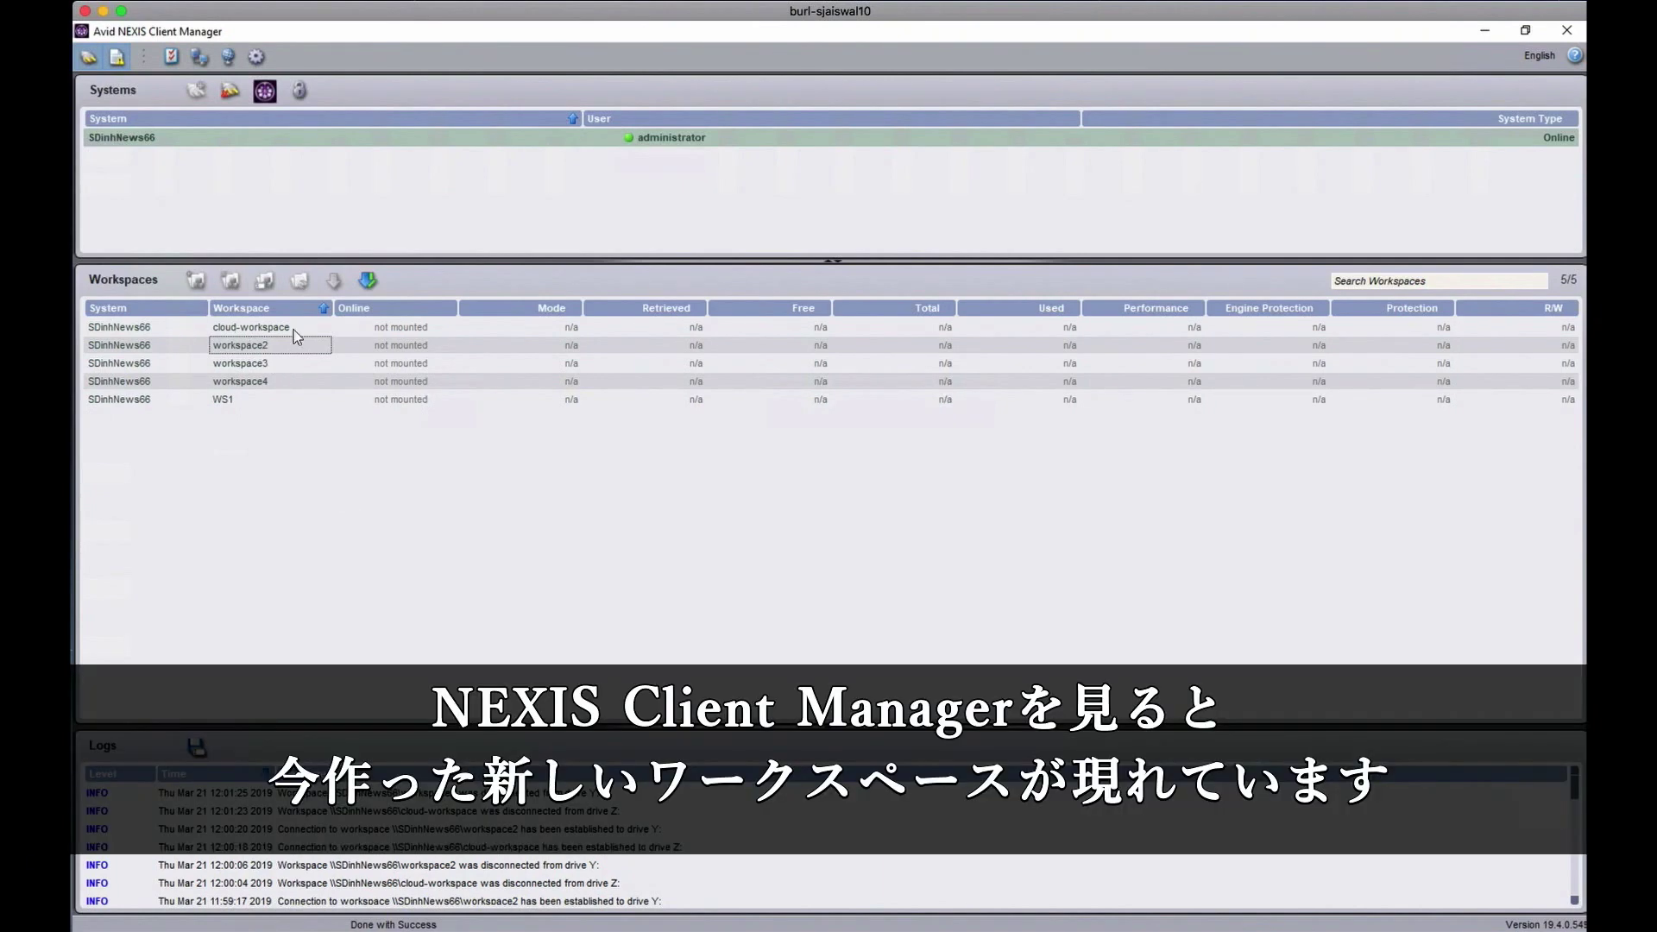
- In the Client Manager list, mount cloud-workspace on Z: and then workspace2 on Y:
left_click(265, 332)
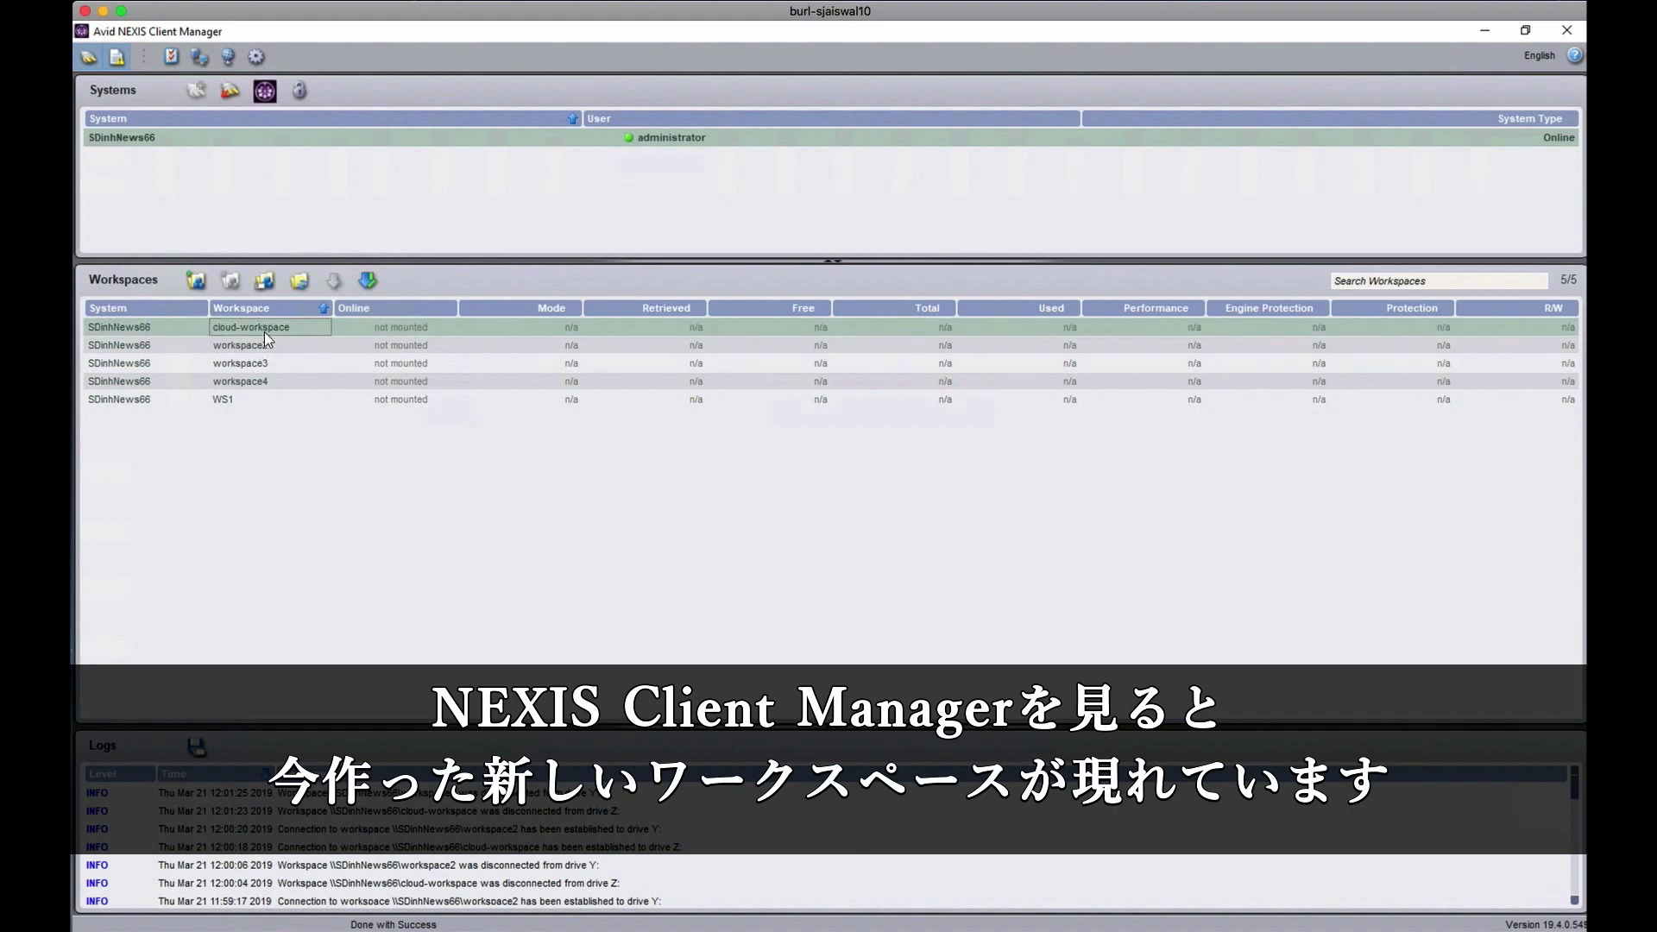
double_click(264, 332)
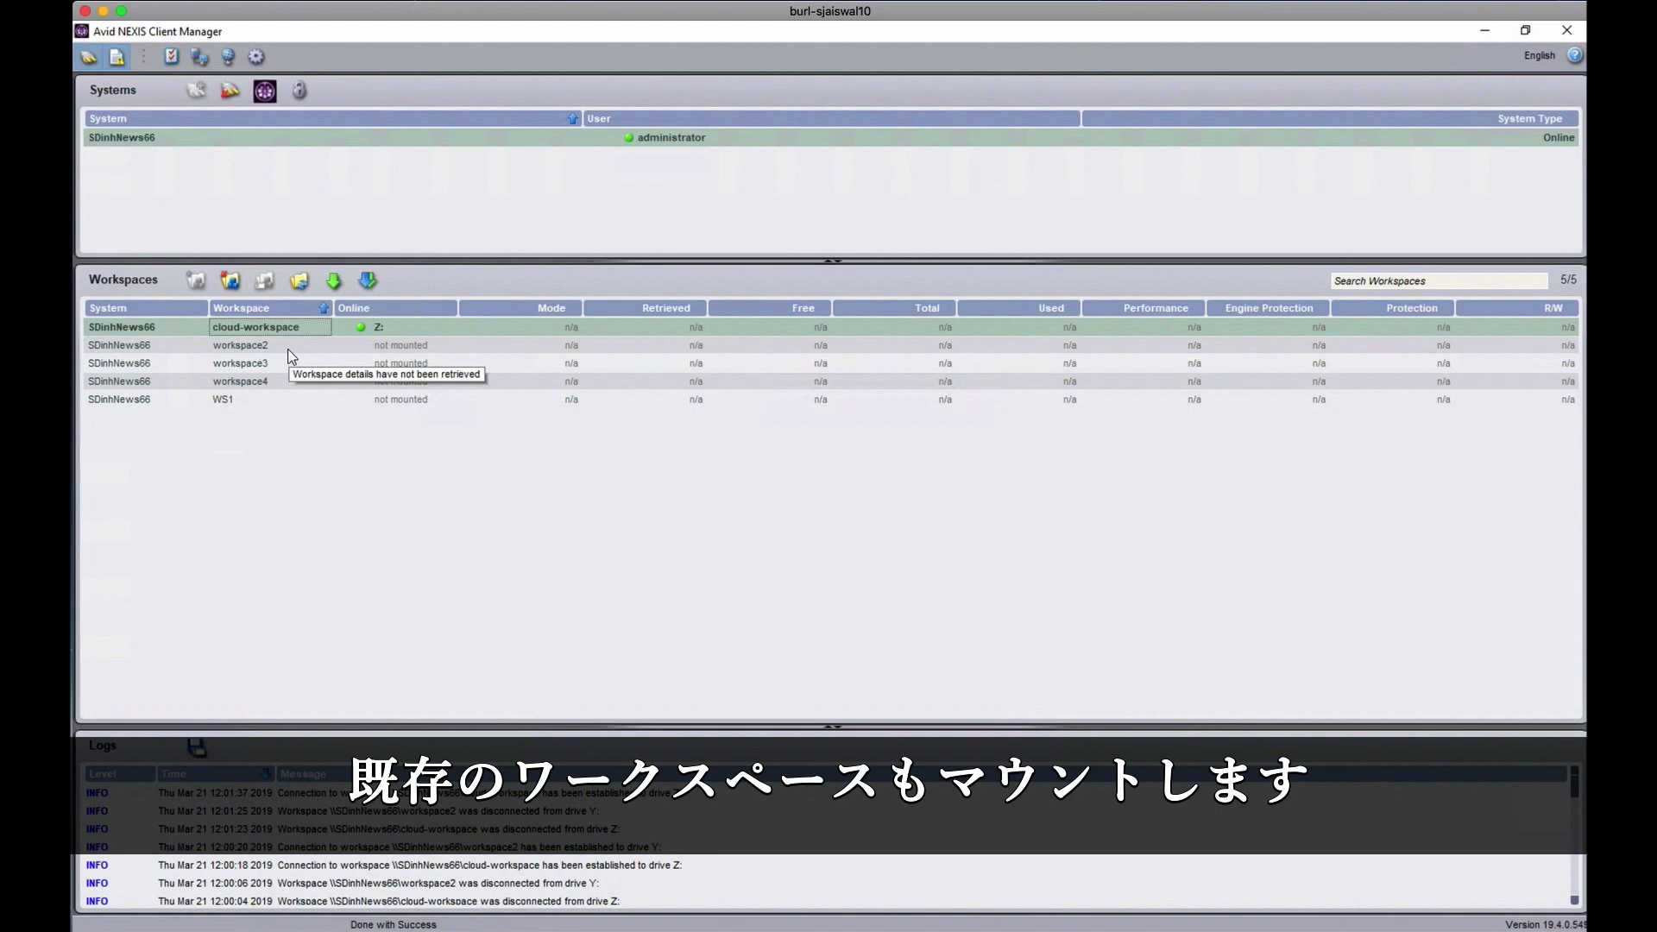
double_click(290, 352)
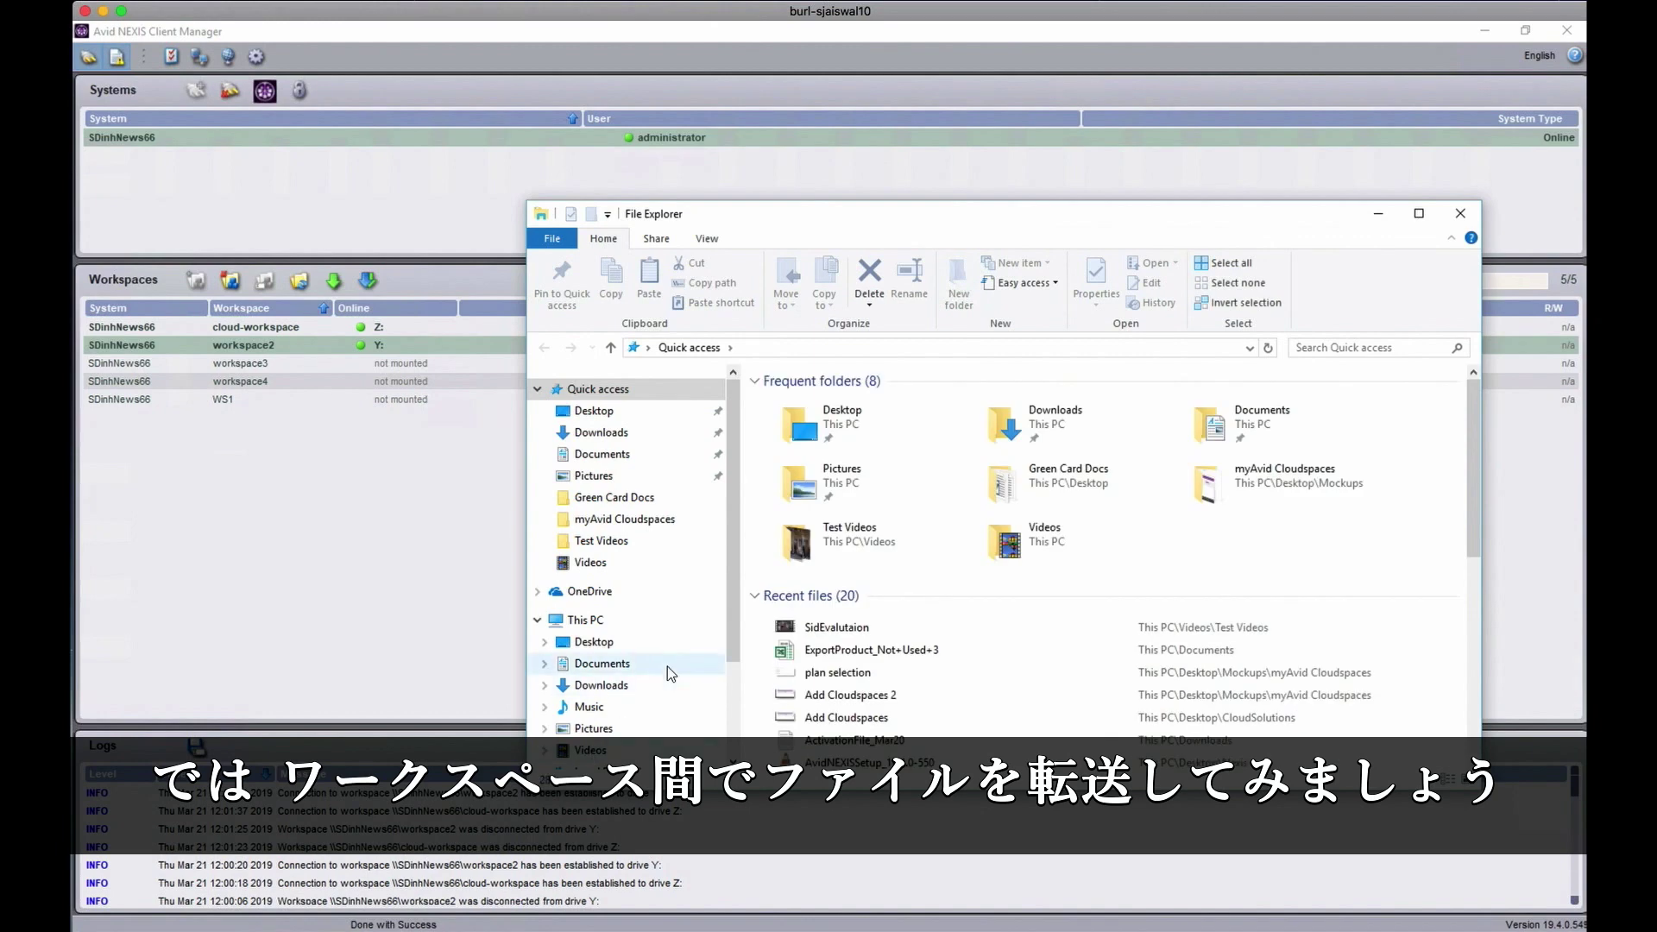
- Copy Test Video from workspace2 (Y:) and paste it into the cloud-workspace (Z:) drive
scroll(666, 668, "down", 1)
scroll(656, 690, "down", 1)
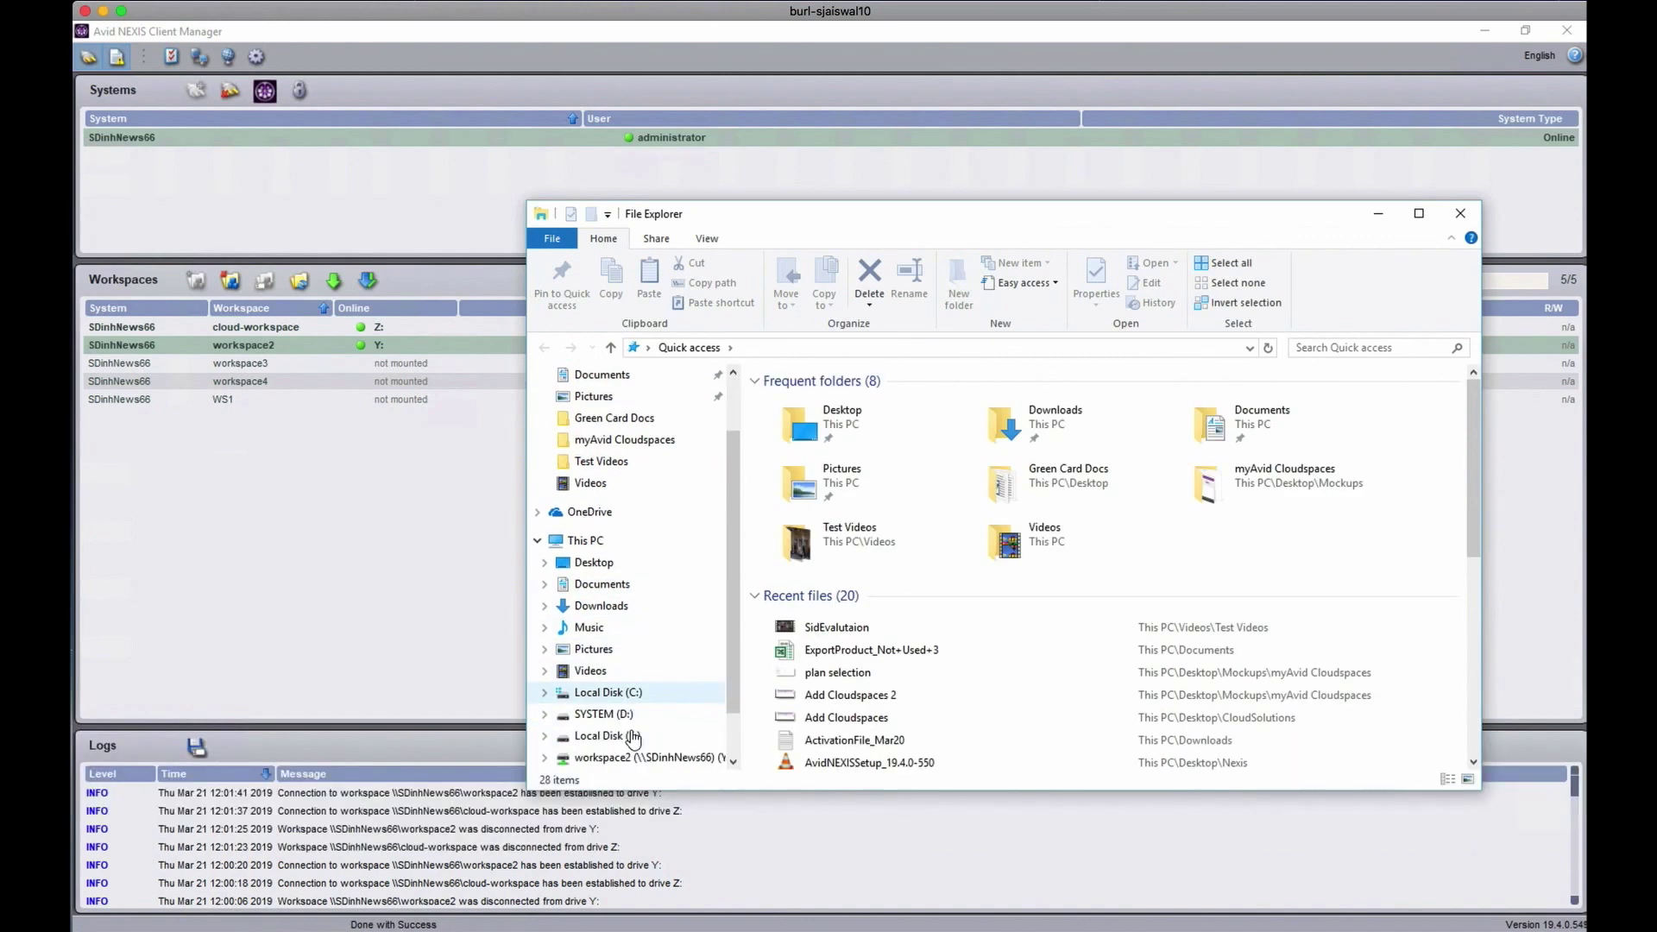
left_click(625, 760)
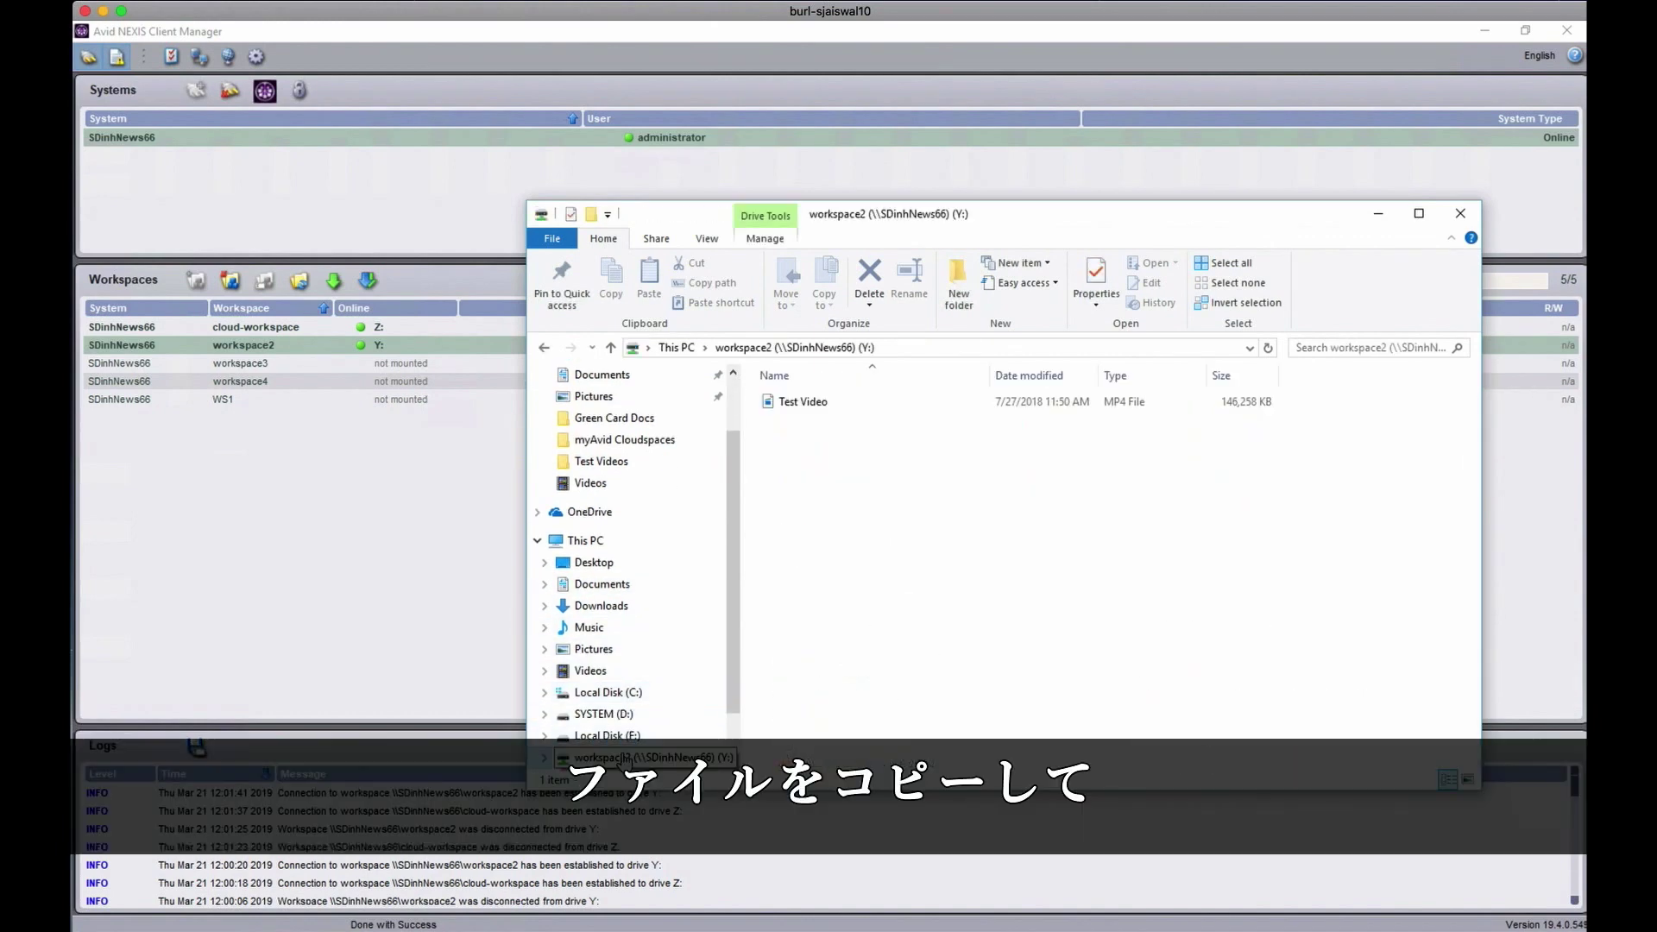
left_click(805, 407)
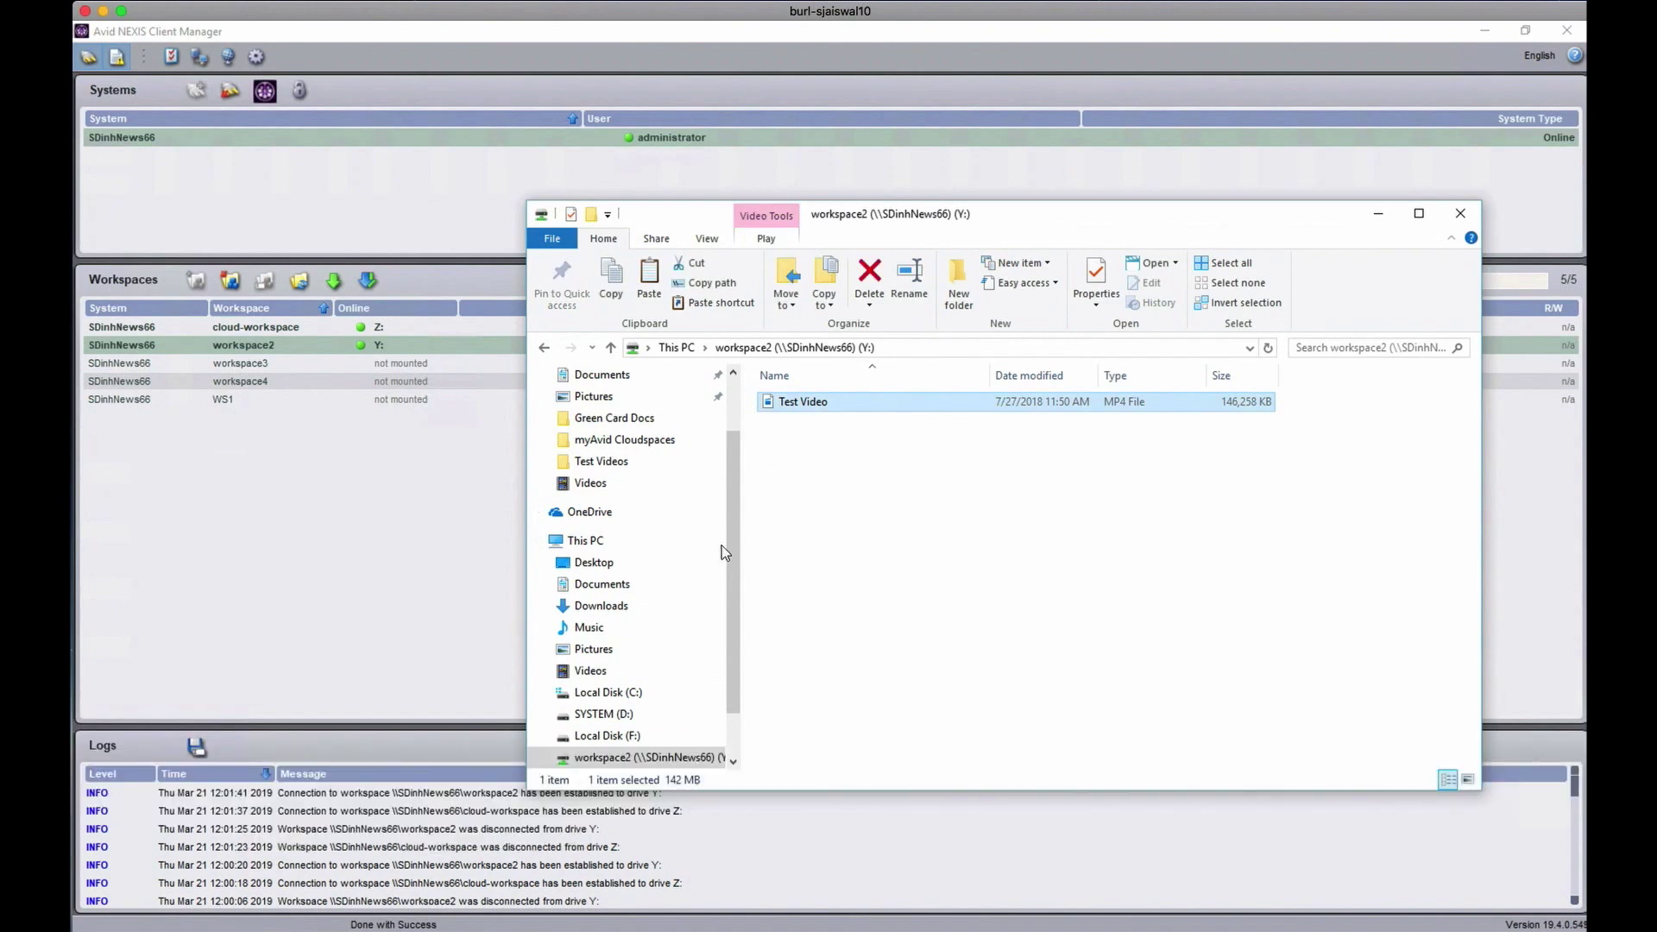
scroll(706, 556, "down", 1)
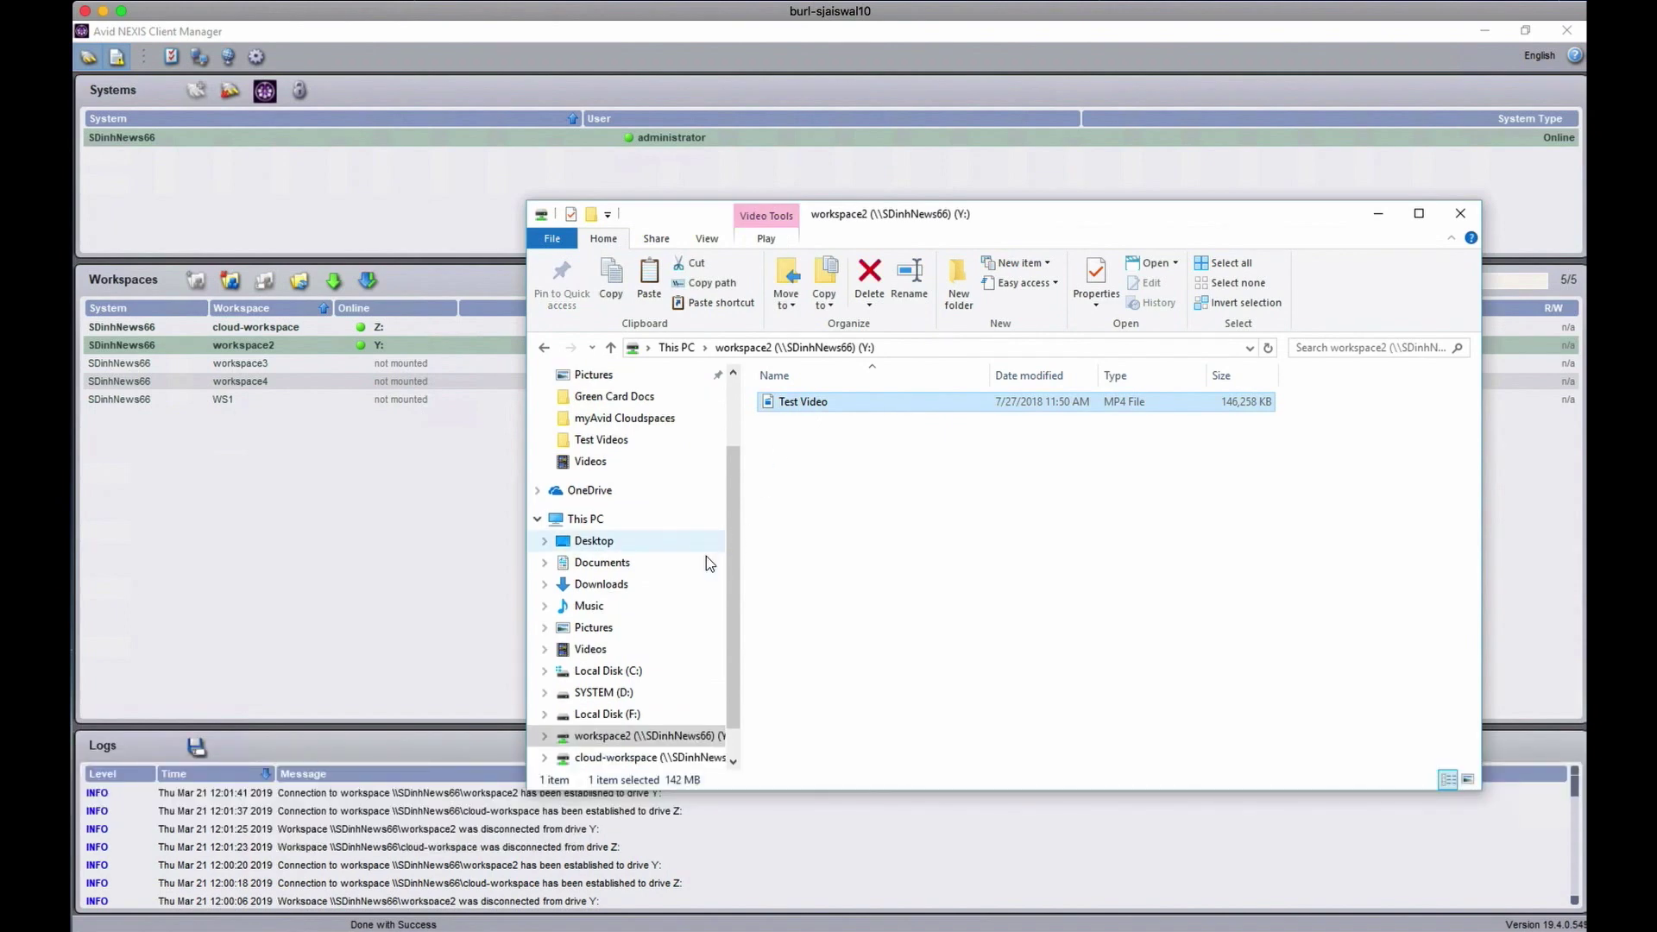
left_click(618, 758)
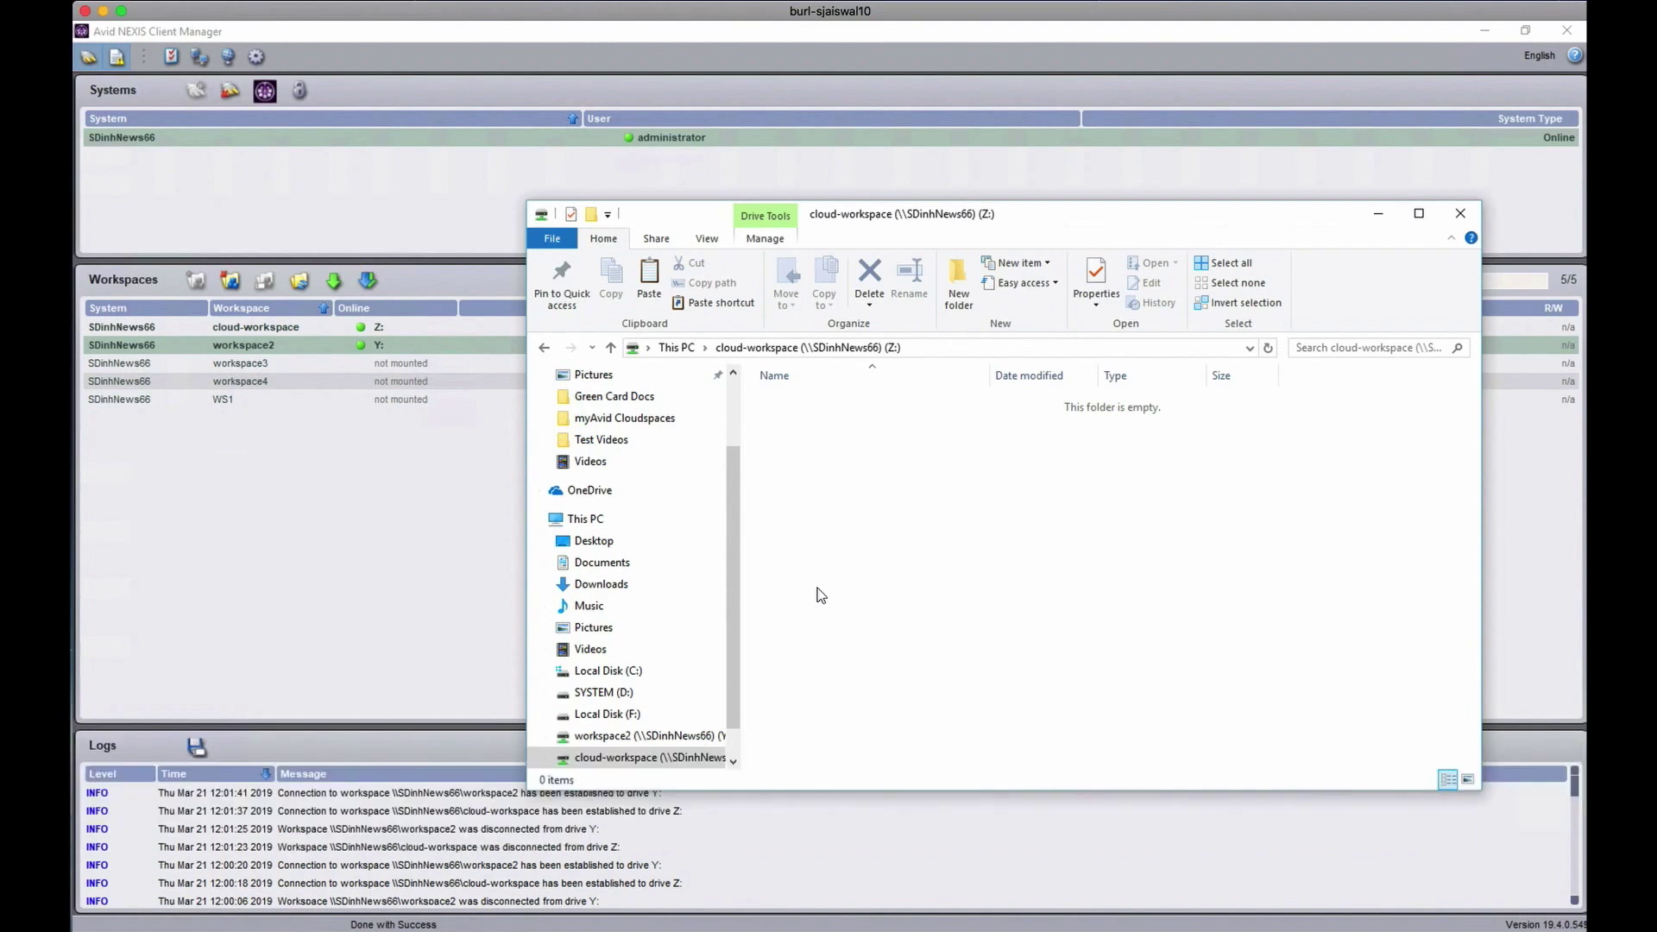
key("ctrl+v")
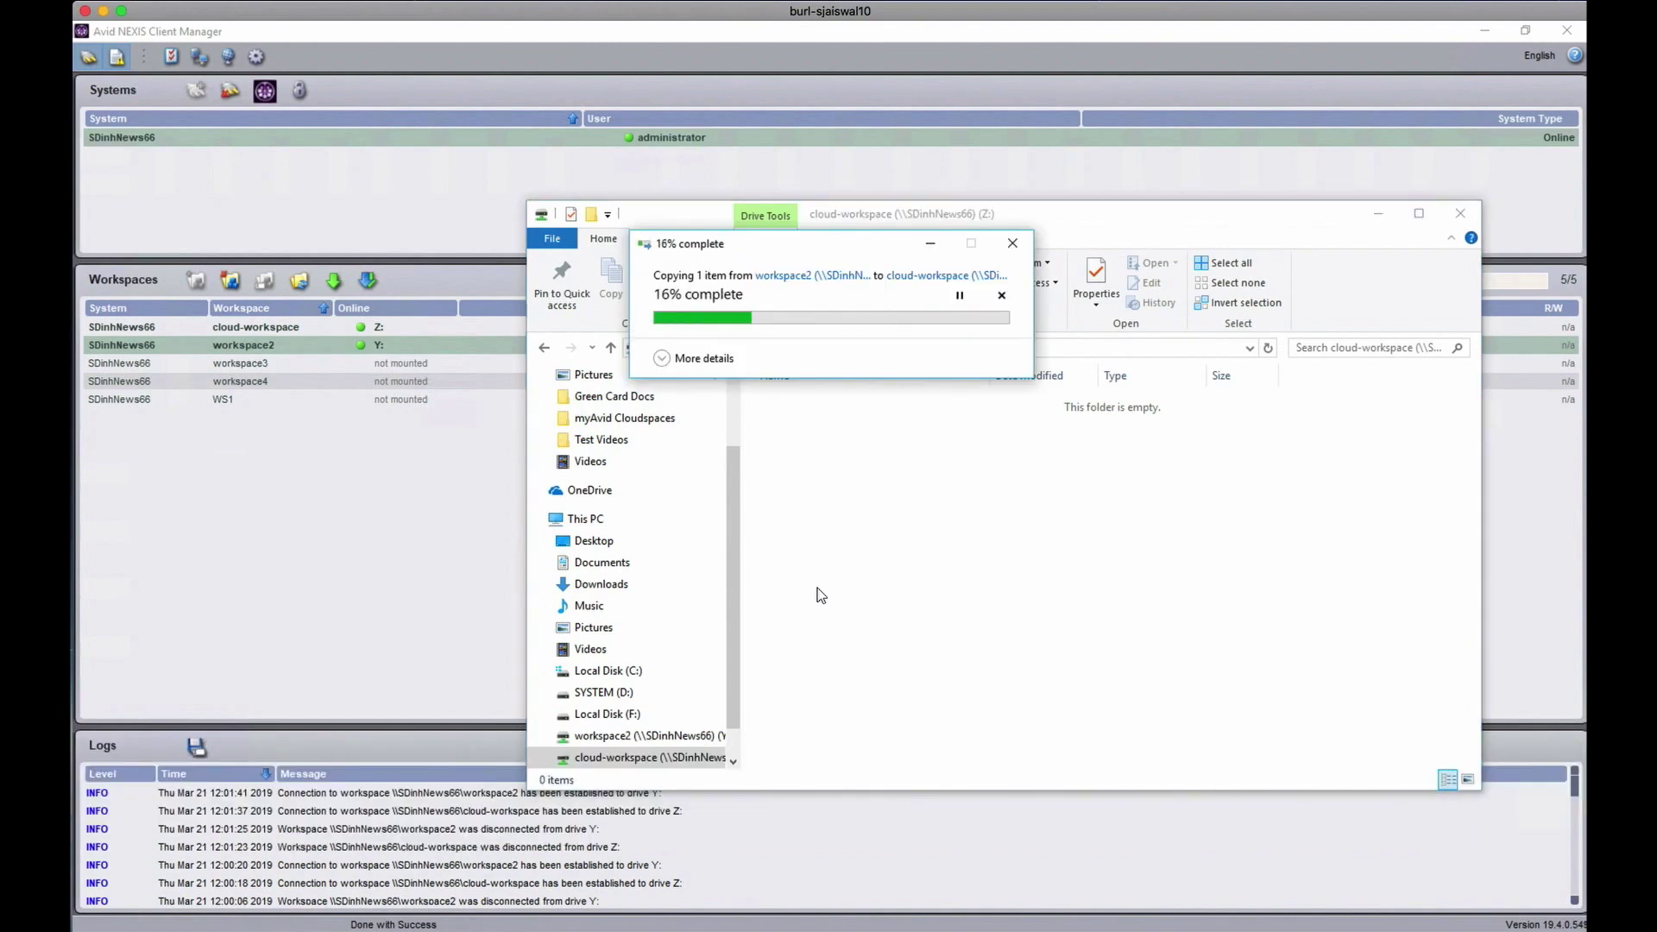